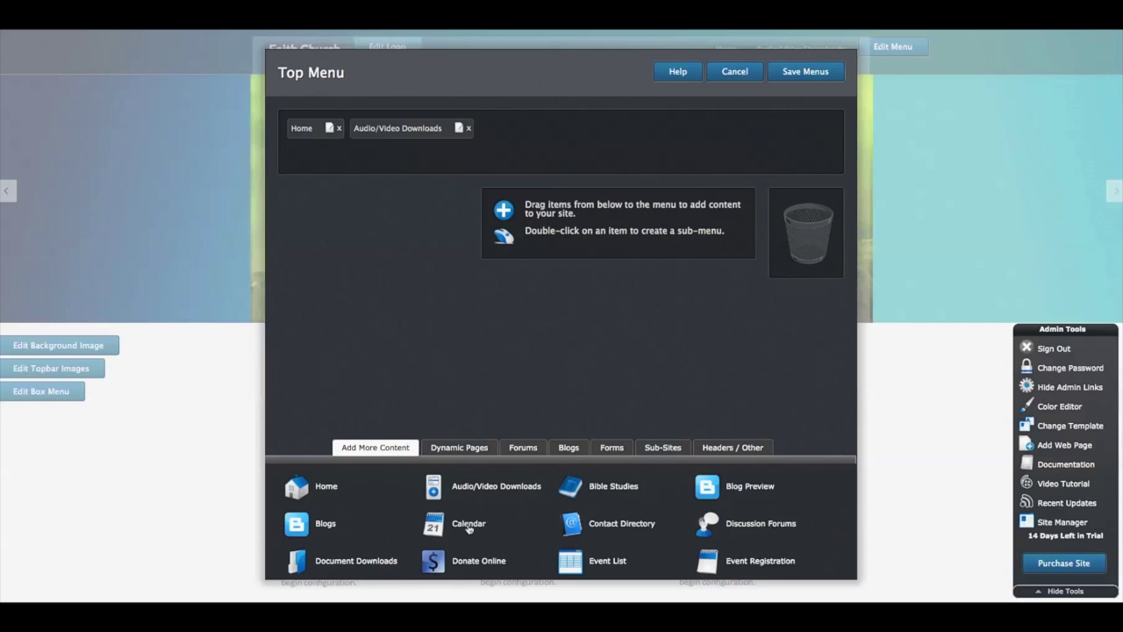
- Add a Calendar item and a text page titled "About Us" to the end of the top menu, and save the menu
left_click_drag(468, 526, 520, 137)
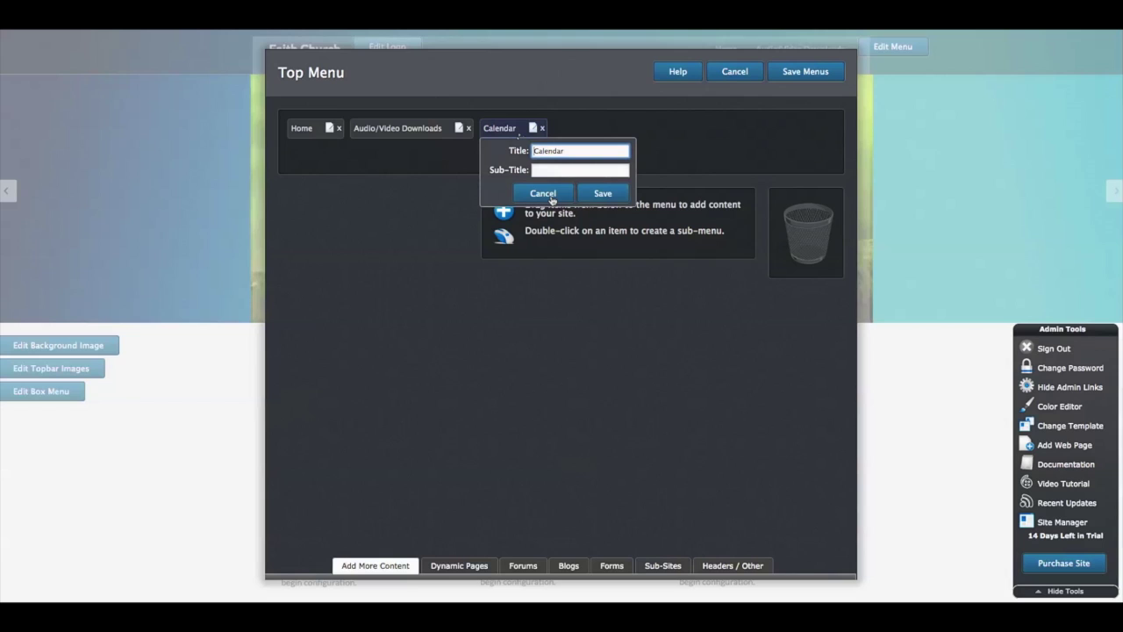
left_click(552, 199)
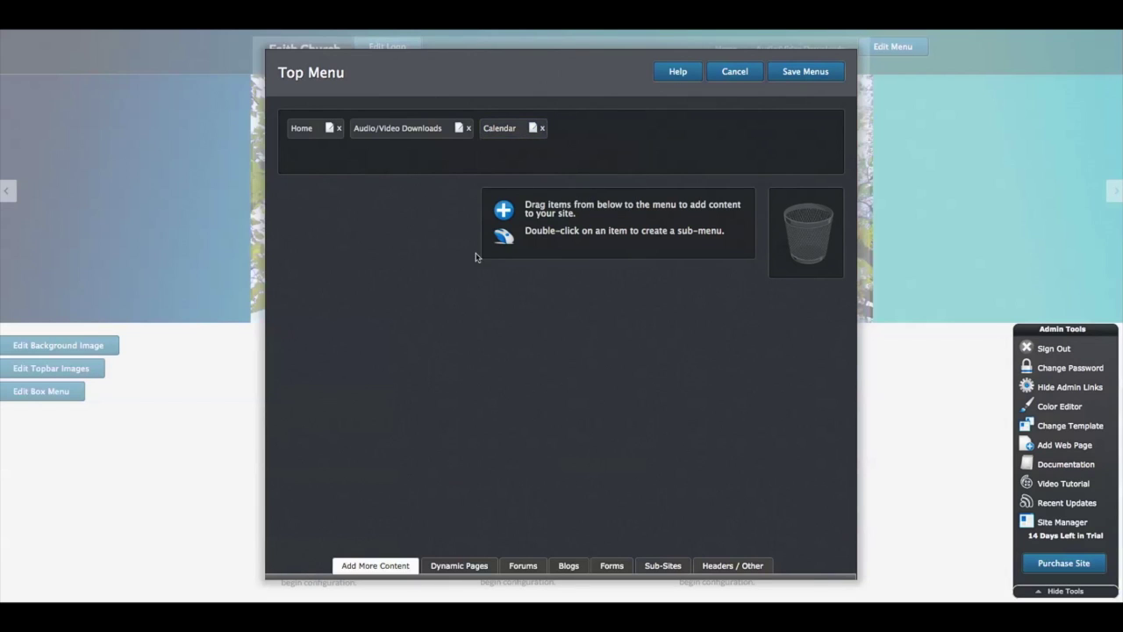
mouse_move(395, 564)
scroll(396, 561, "down", 8)
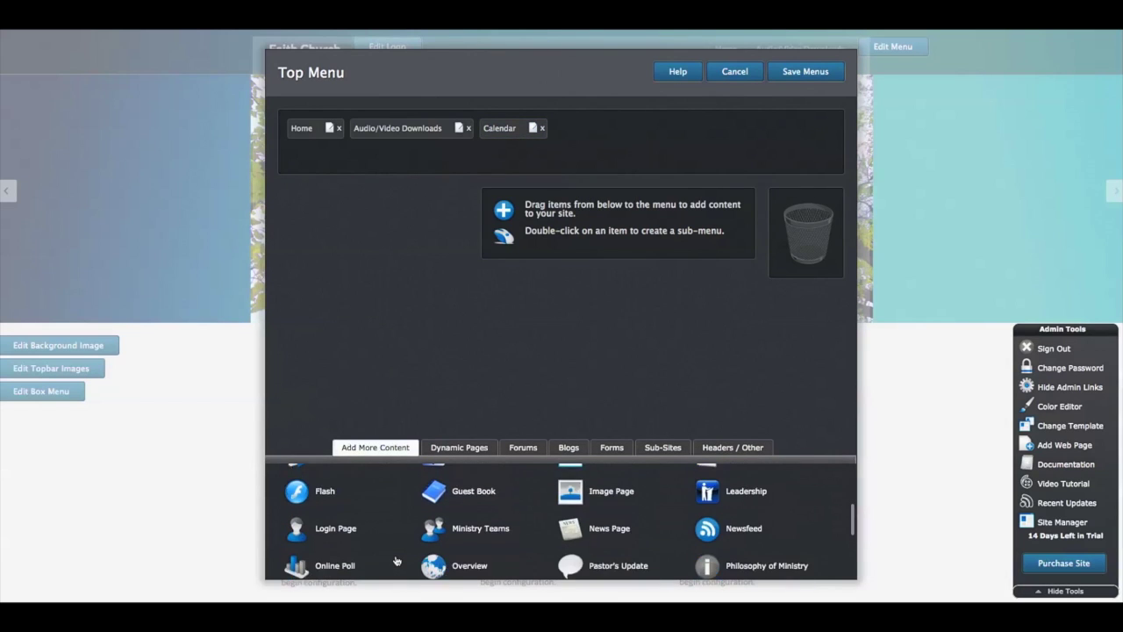
scroll(396, 561, "down", 3)
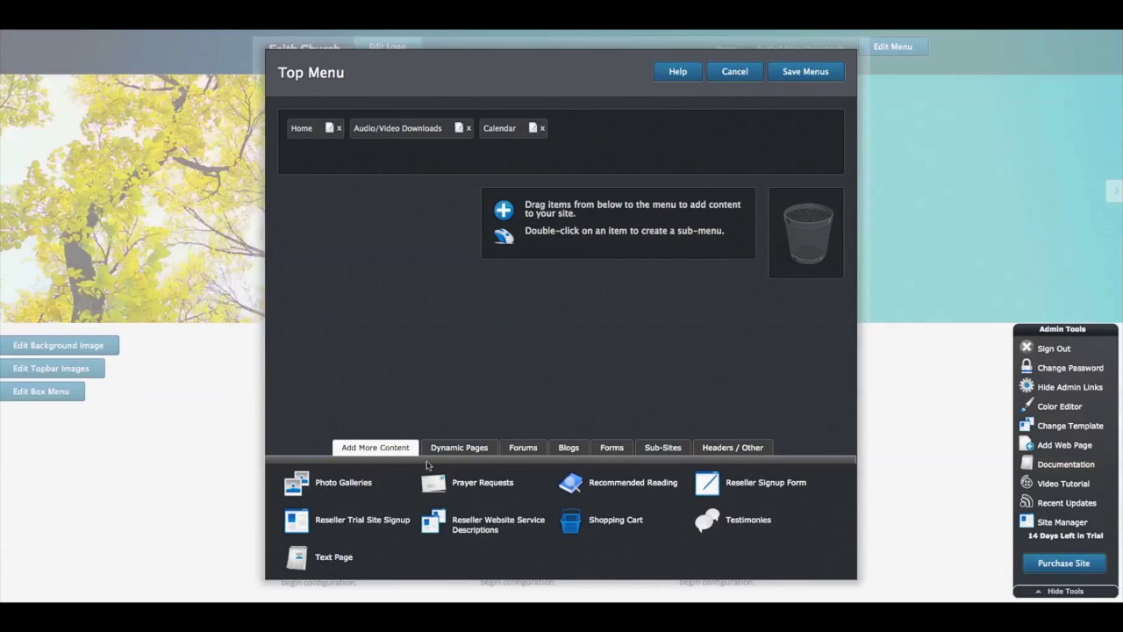
left_click_drag(346, 560, 566, 129)
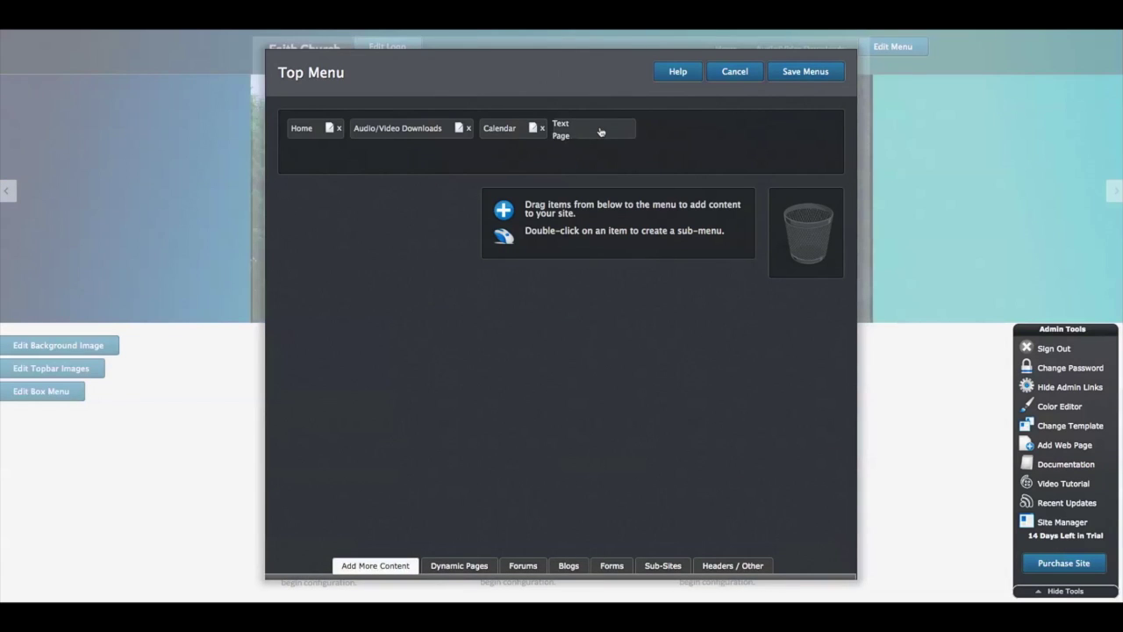
left_click(609, 130)
triple_click(646, 151)
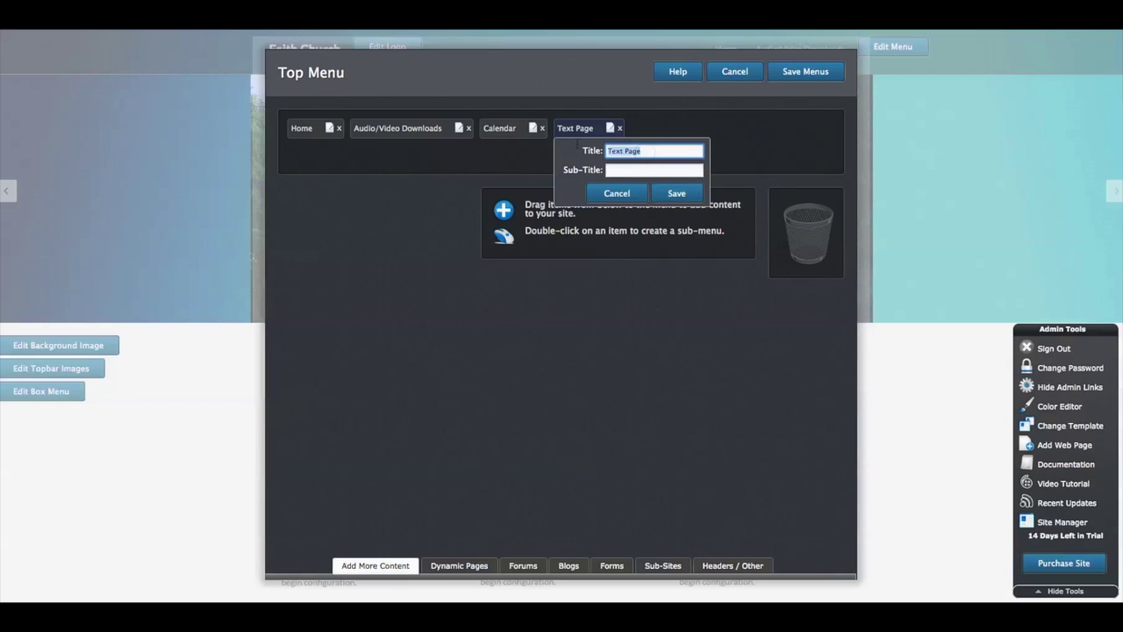
type("About Us")
left_click(679, 195)
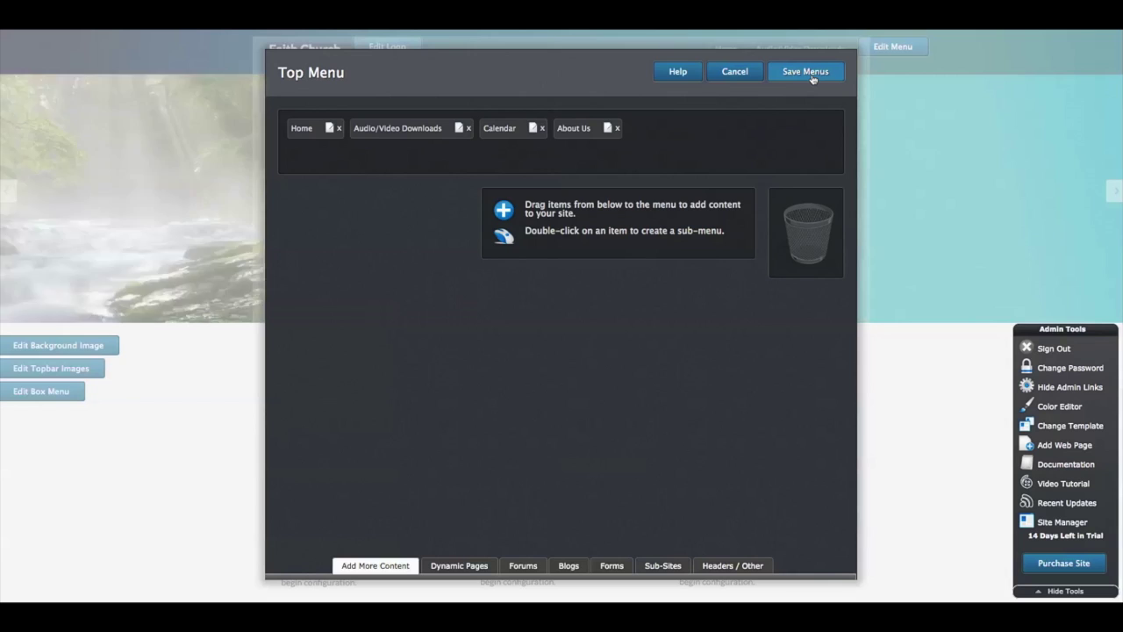
left_click(812, 79)
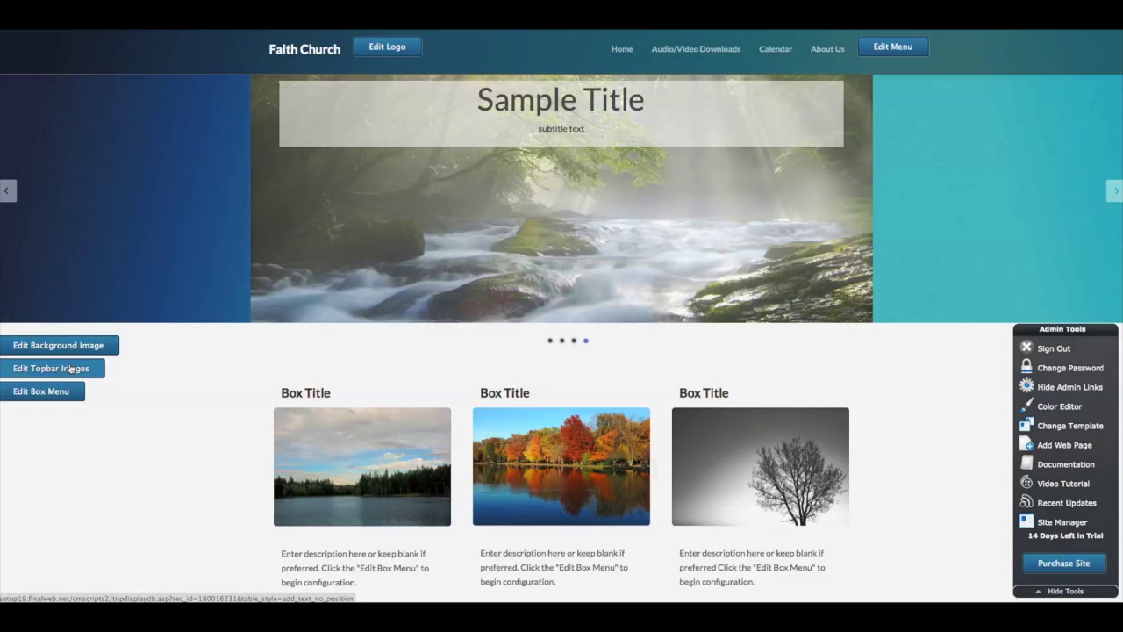
- Add a topbar image using the green forest road picture from the library's nature category, and shift its crop area down over the road
left_click(70, 369)
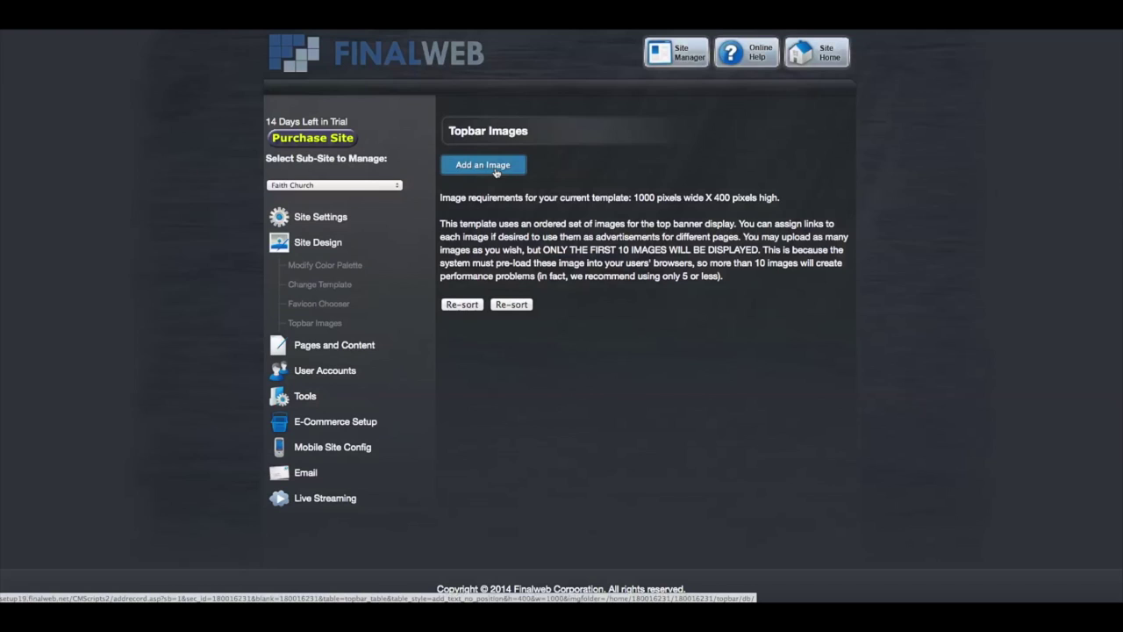
left_click(496, 172)
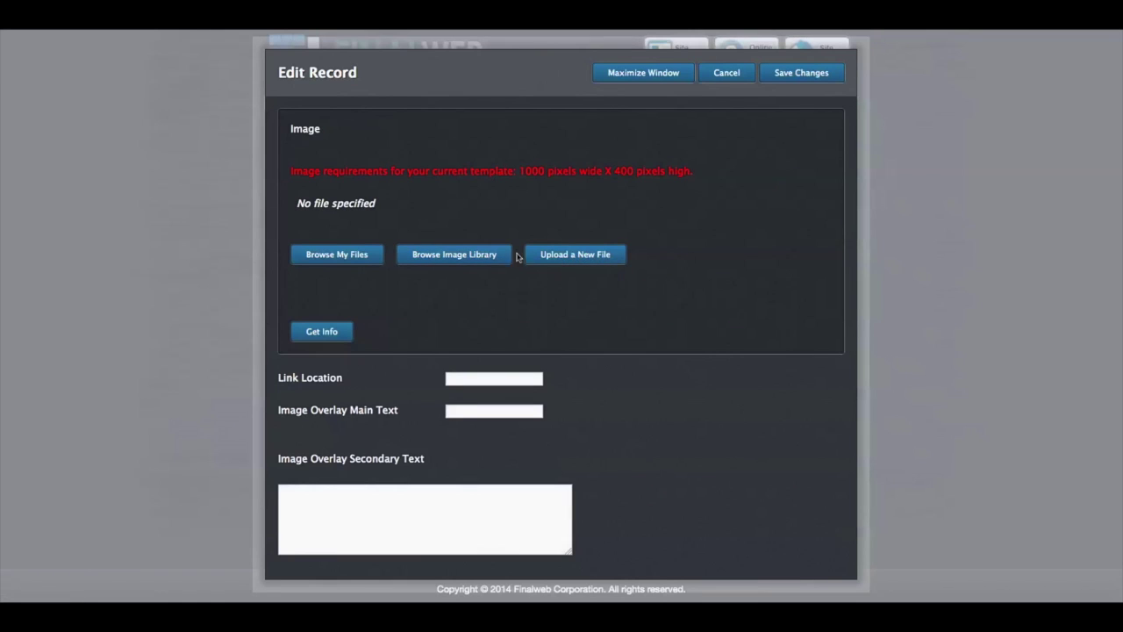
left_click(463, 257)
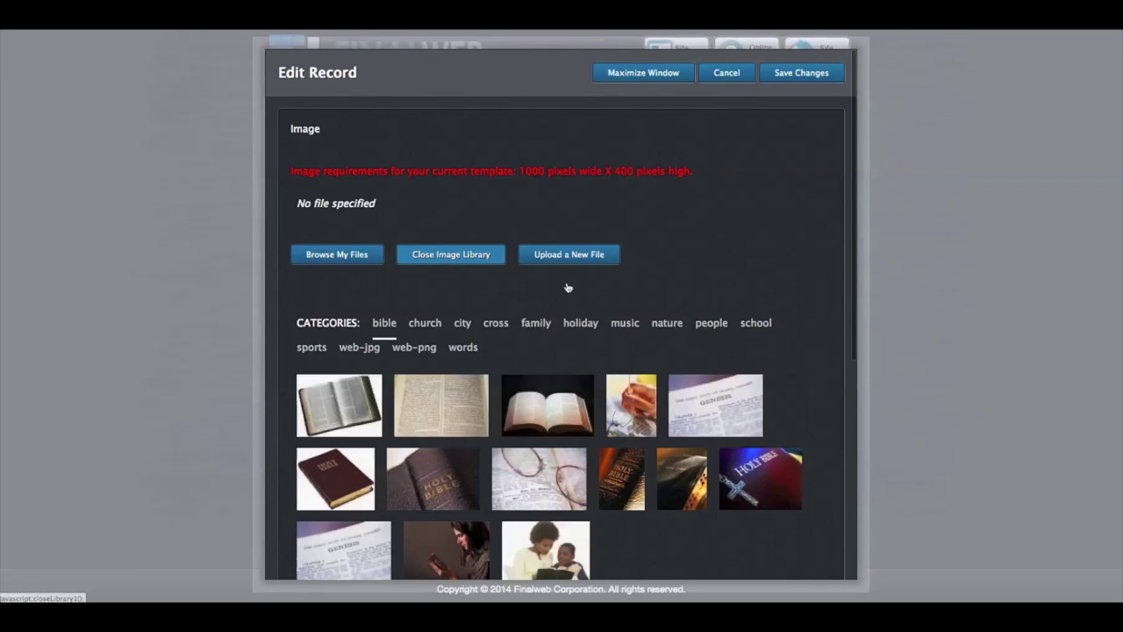
left_click(667, 325)
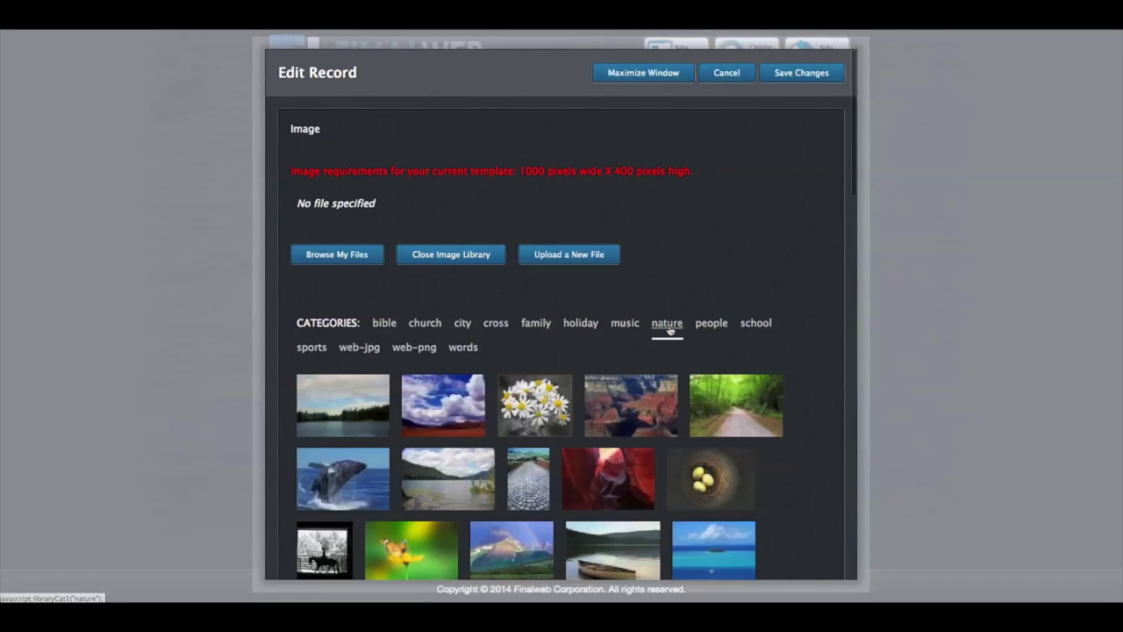
left_click(737, 405)
left_click(566, 246)
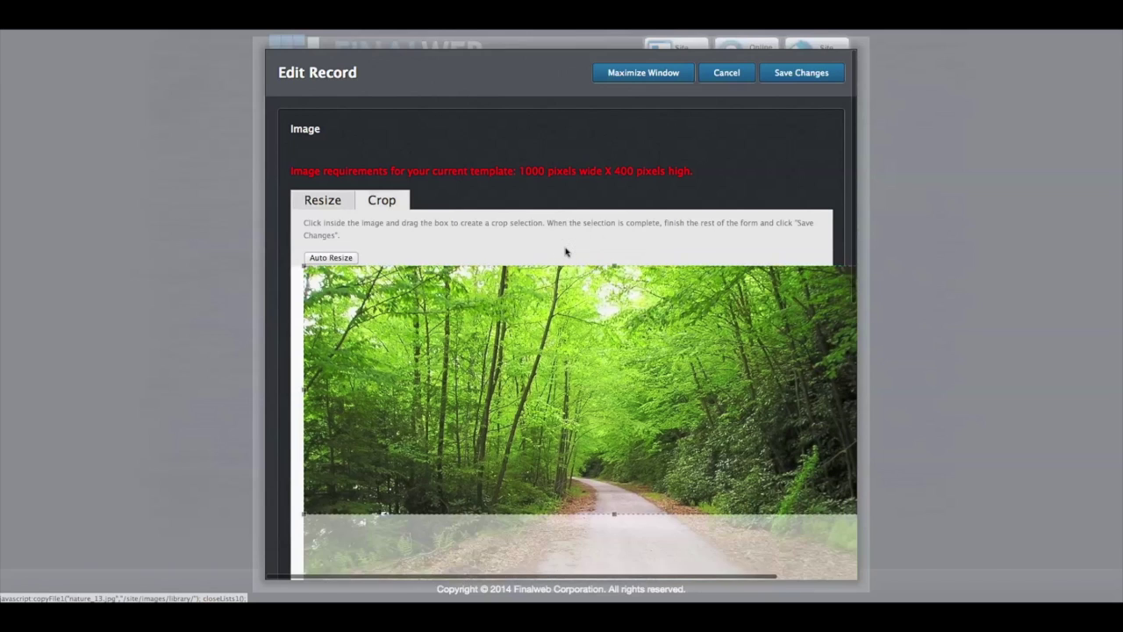
left_click_drag(588, 331, 582, 421)
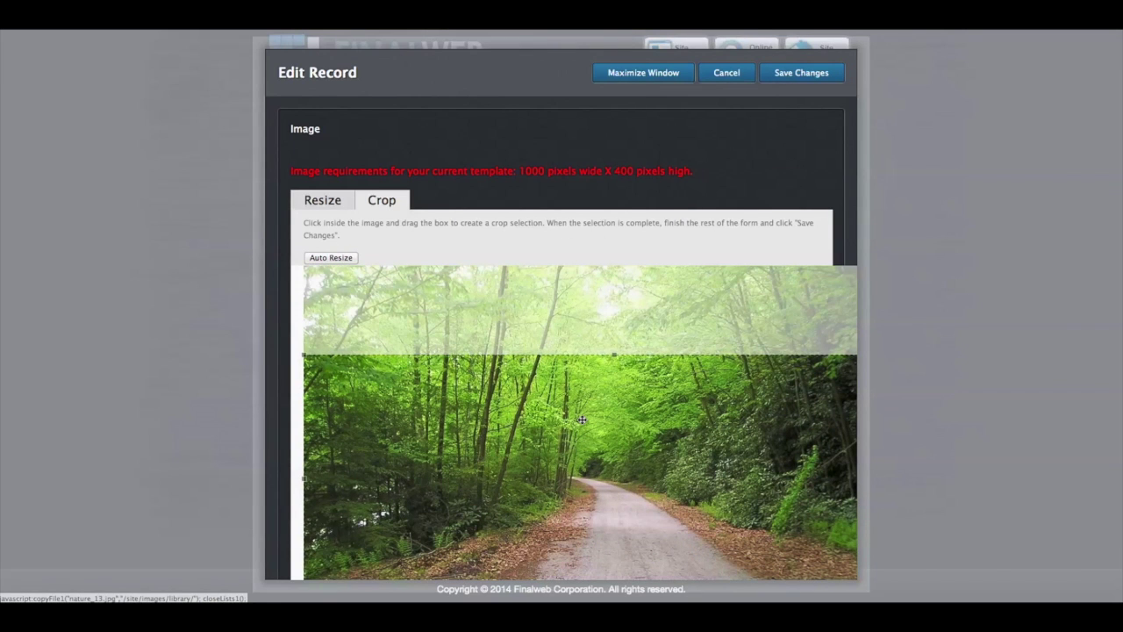
- Set the topbar image's link location to /home and its overlay main text to "Walking the Narrow Path", and save the record
scroll(582, 420, "down", 5)
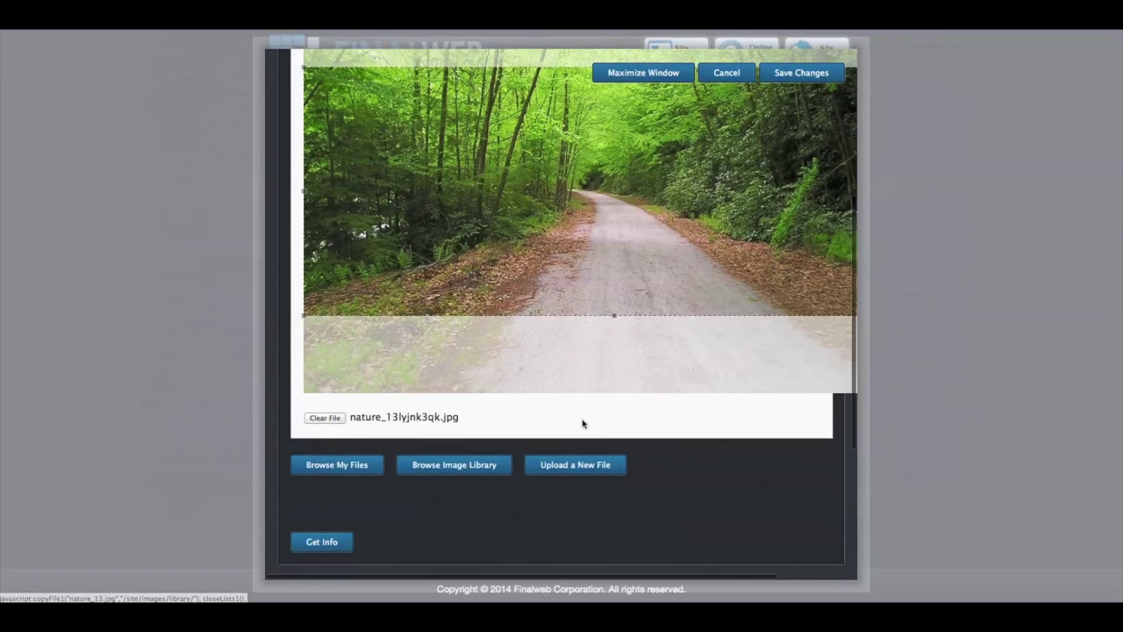
scroll(582, 421, "down", 4)
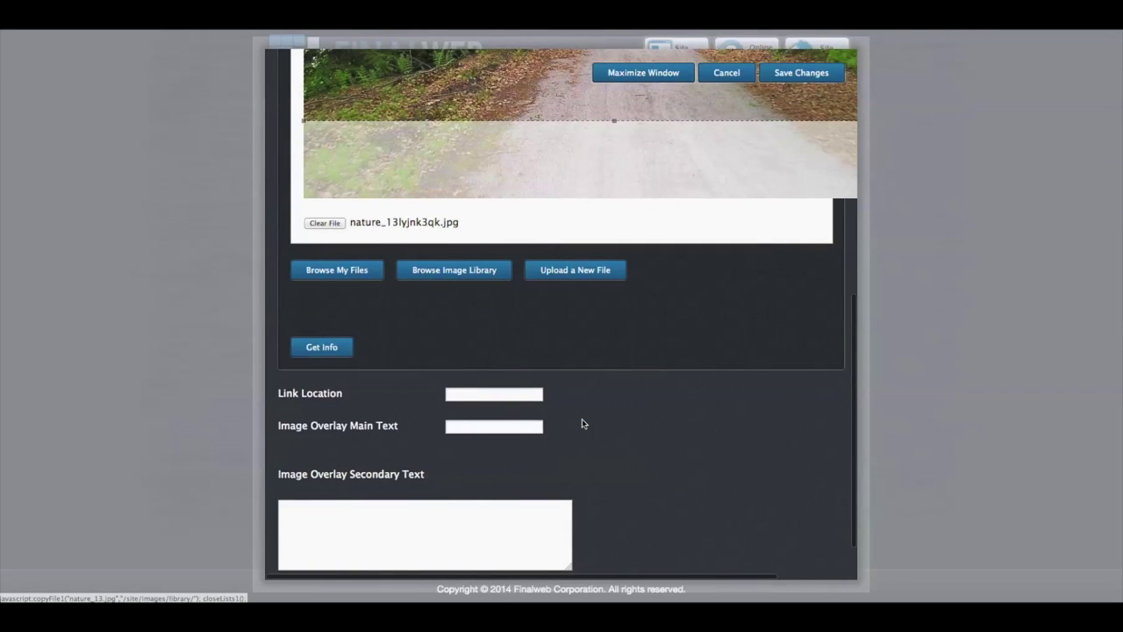
left_click(530, 398)
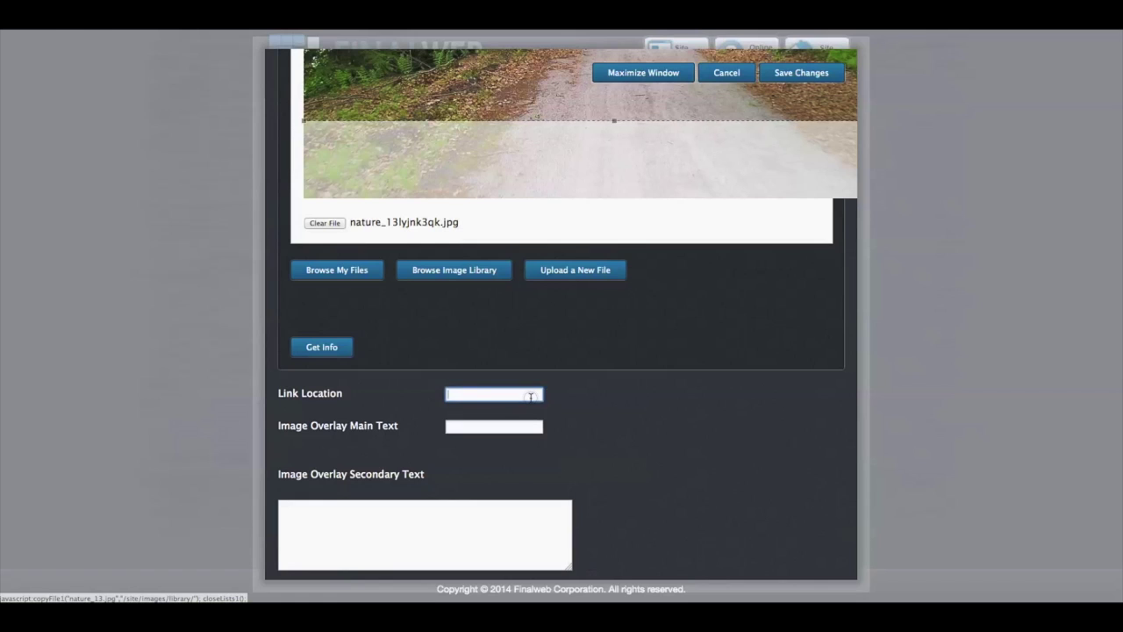
type("/home")
left_click(522, 425)
type("Walk")
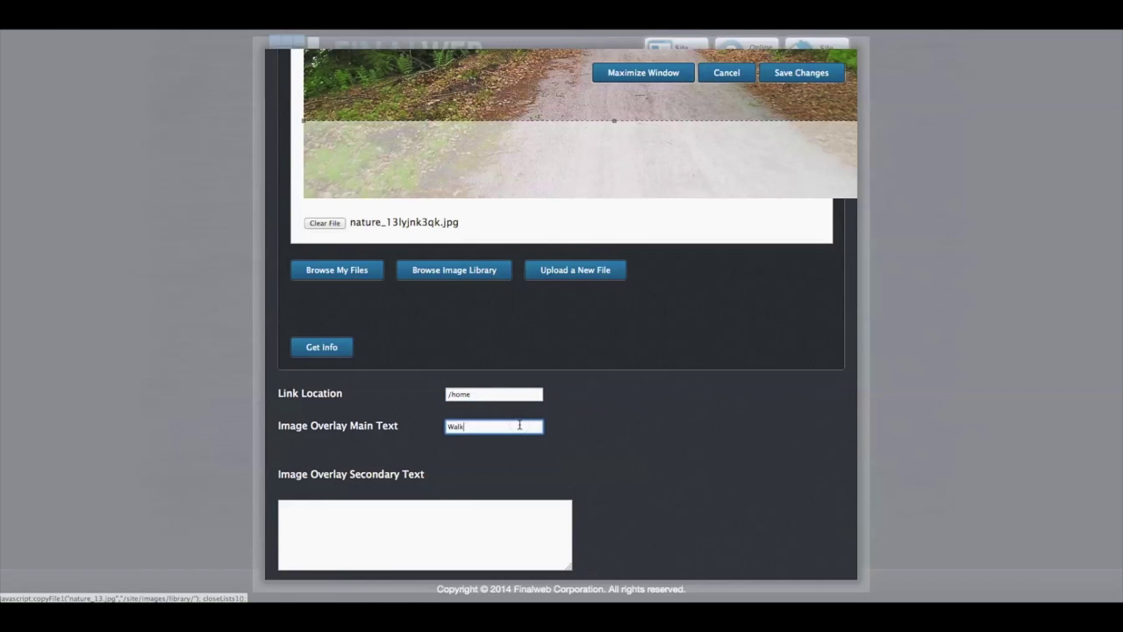
type("ing the Narrow Path")
left_click(800, 77)
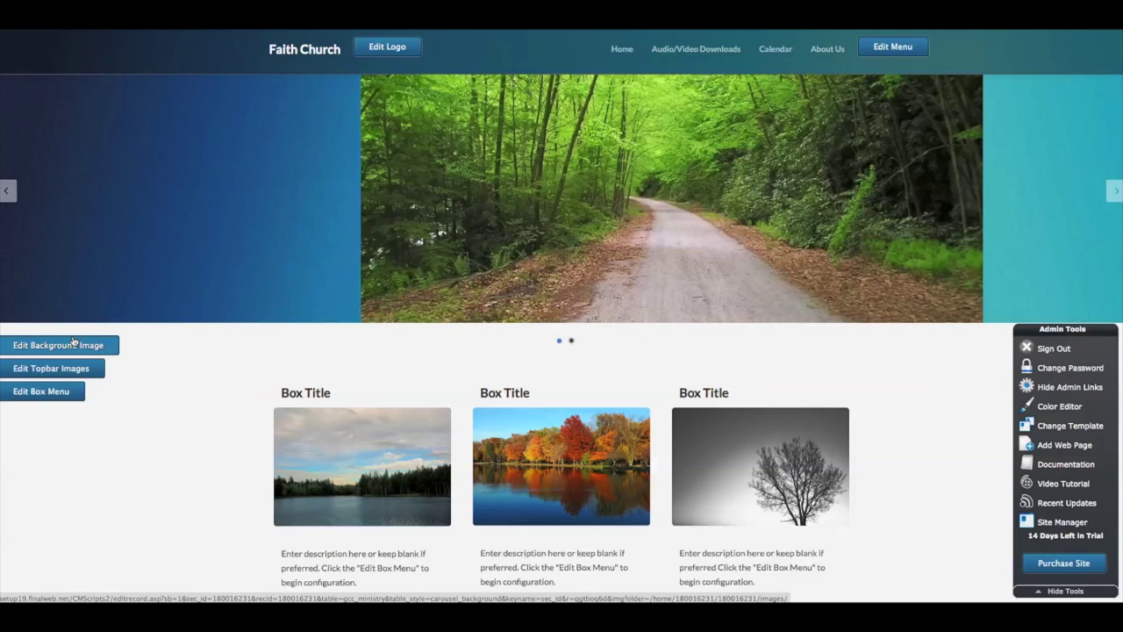
- Set the green grass picture from the image library as the site's background image, enlarge it, and save the changes
left_click(73, 343)
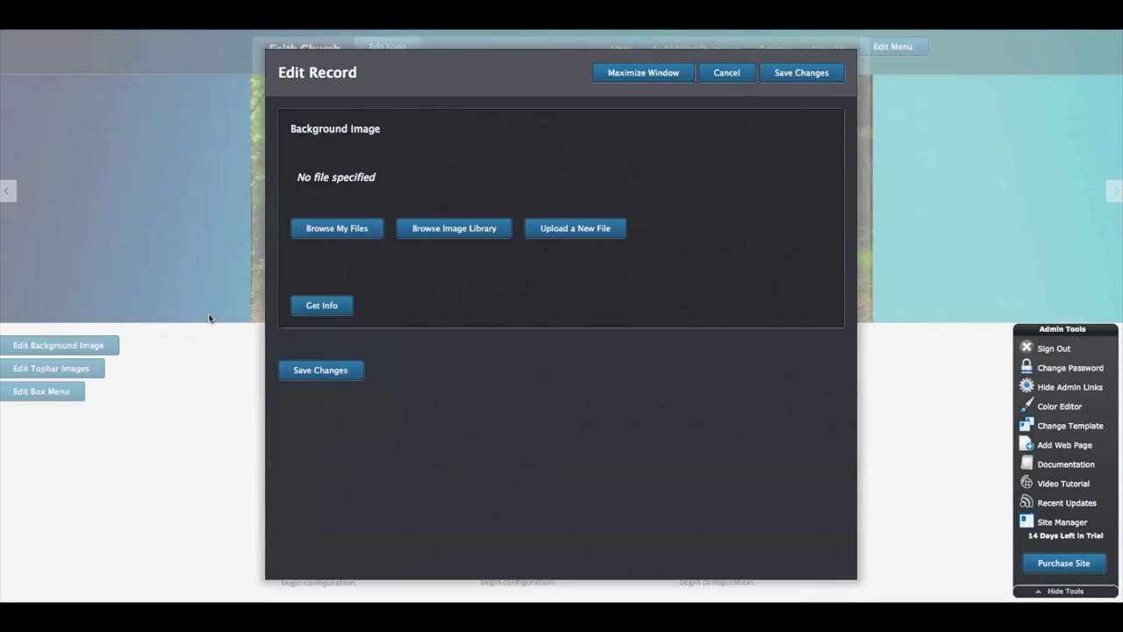
left_click(484, 235)
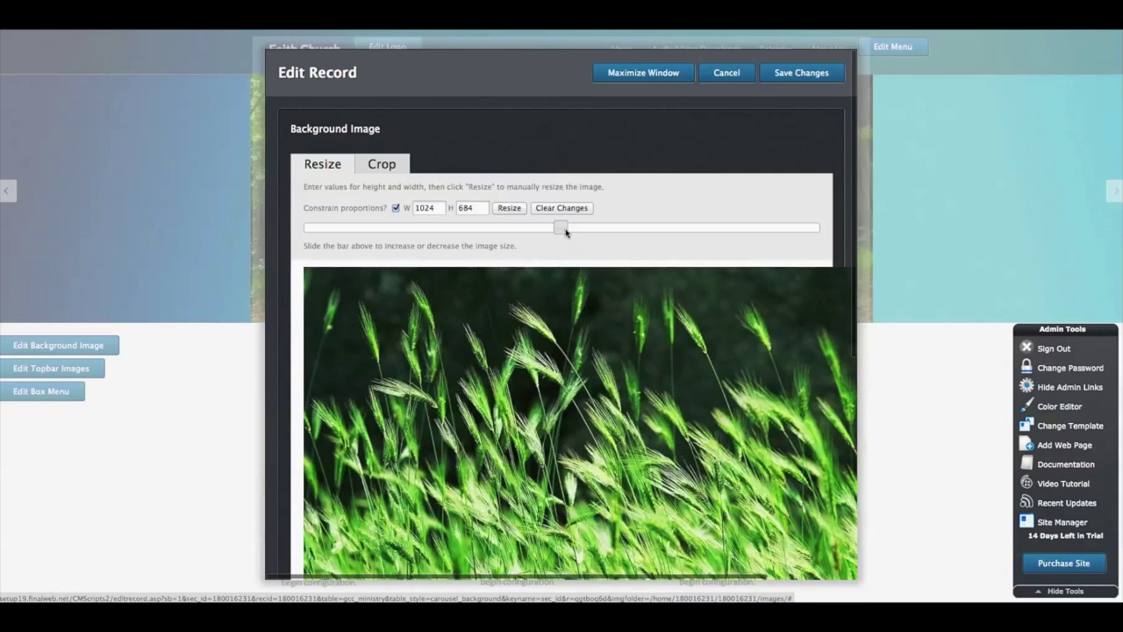
left_click_drag(566, 232, 795, 230)
left_click(800, 72)
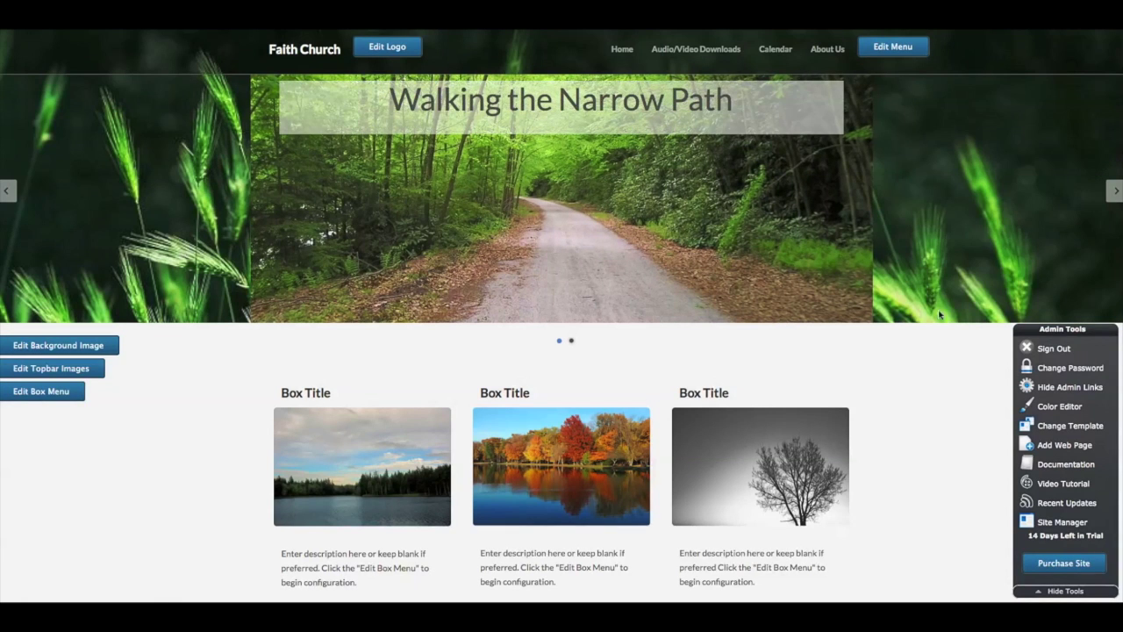
- Add a custom color palette, change its bright blue color to dark green #31631a, and save and activate the palette
left_click(1059, 406)
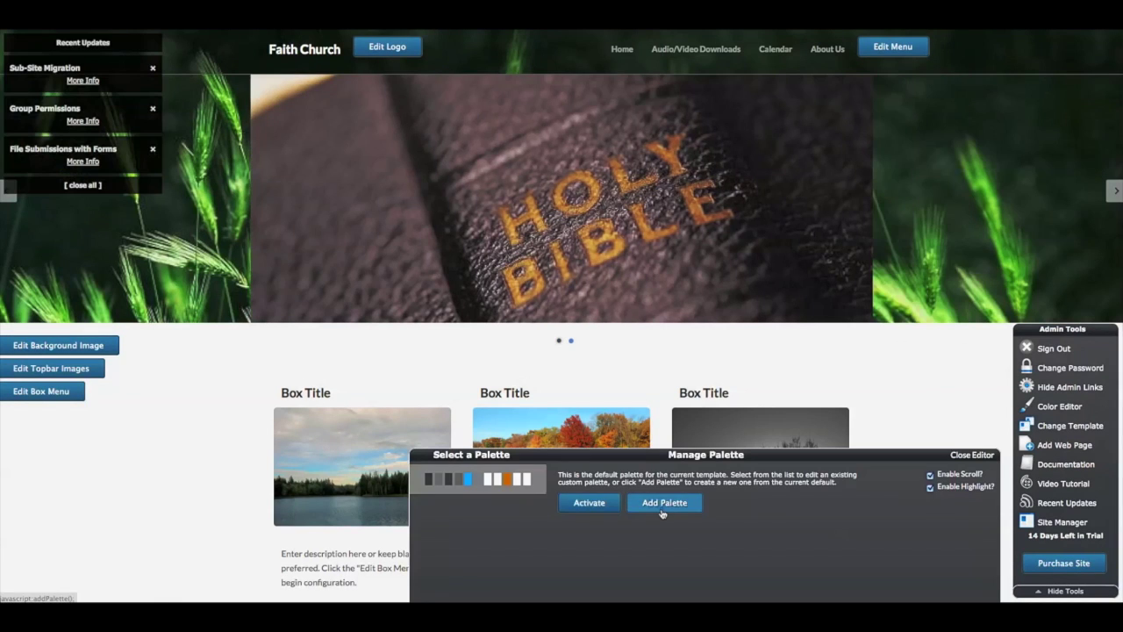
left_click(663, 513)
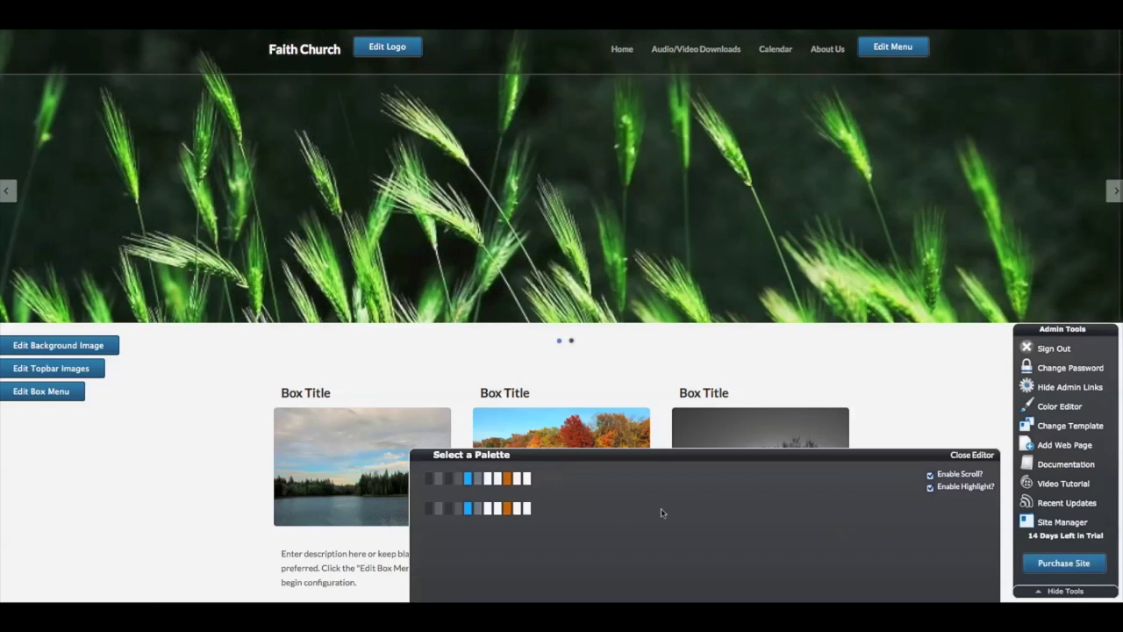
left_click(523, 513)
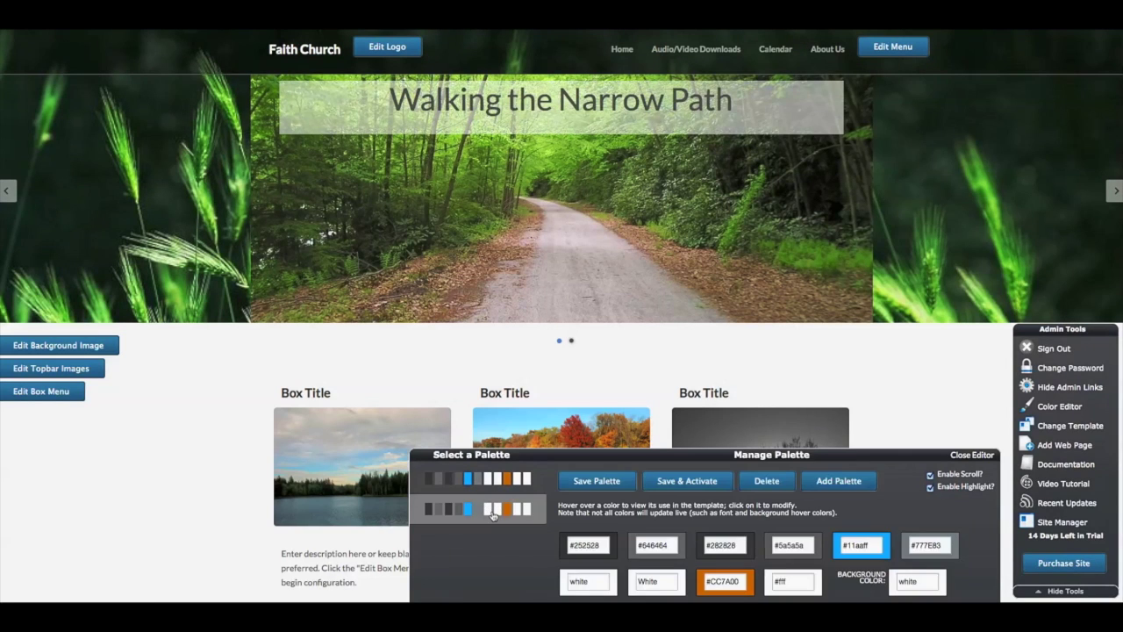
left_click(845, 547)
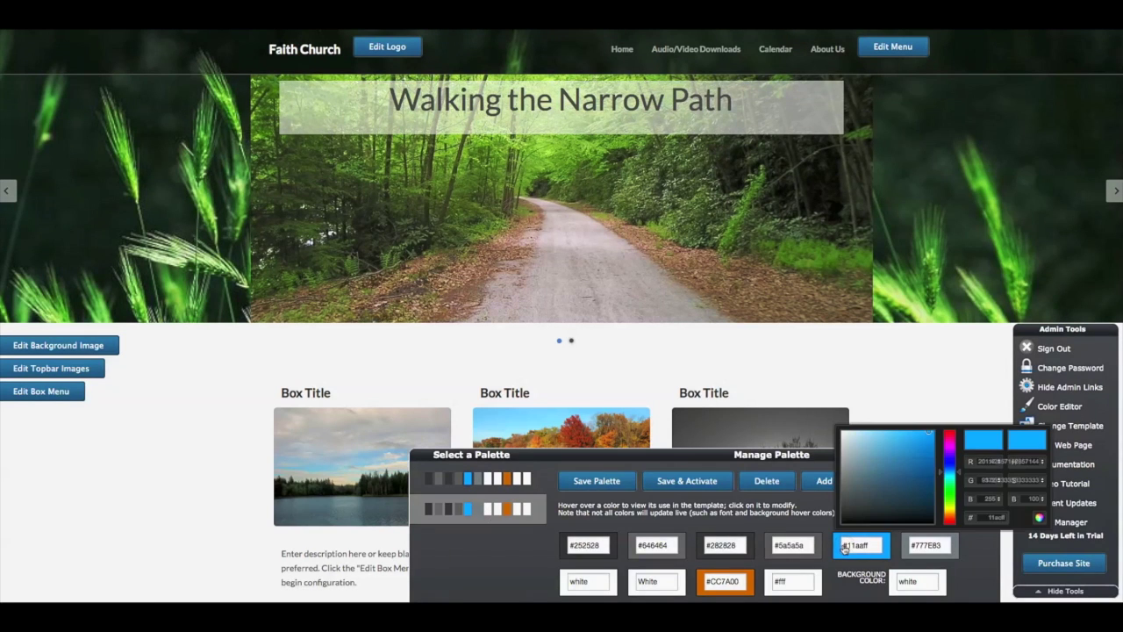
left_click(948, 494)
left_click(910, 487)
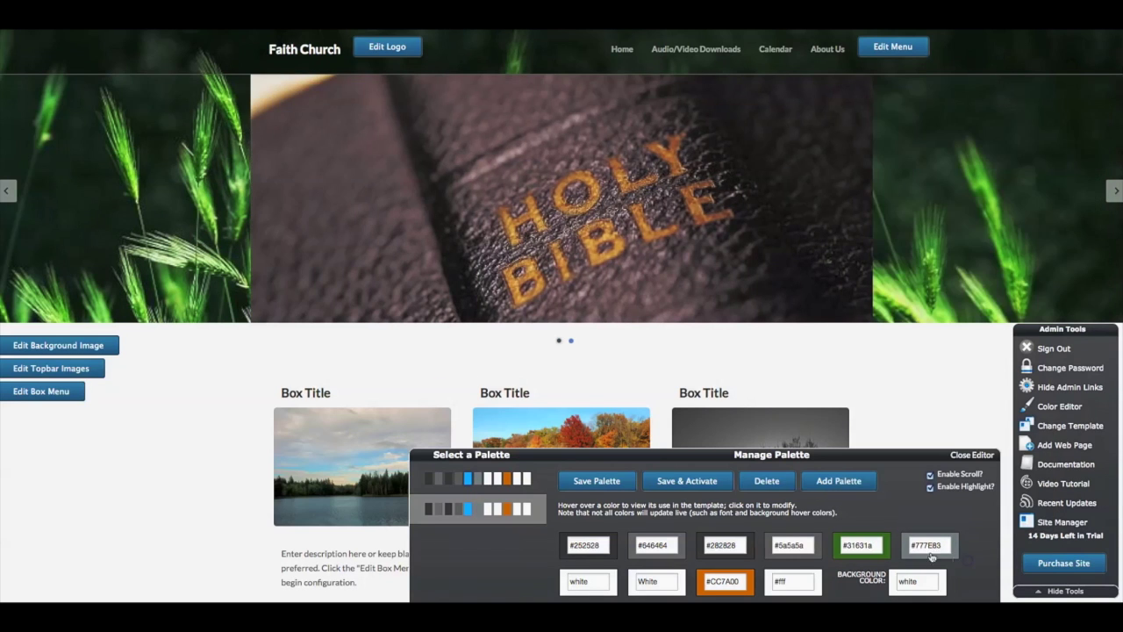
left_click(685, 480)
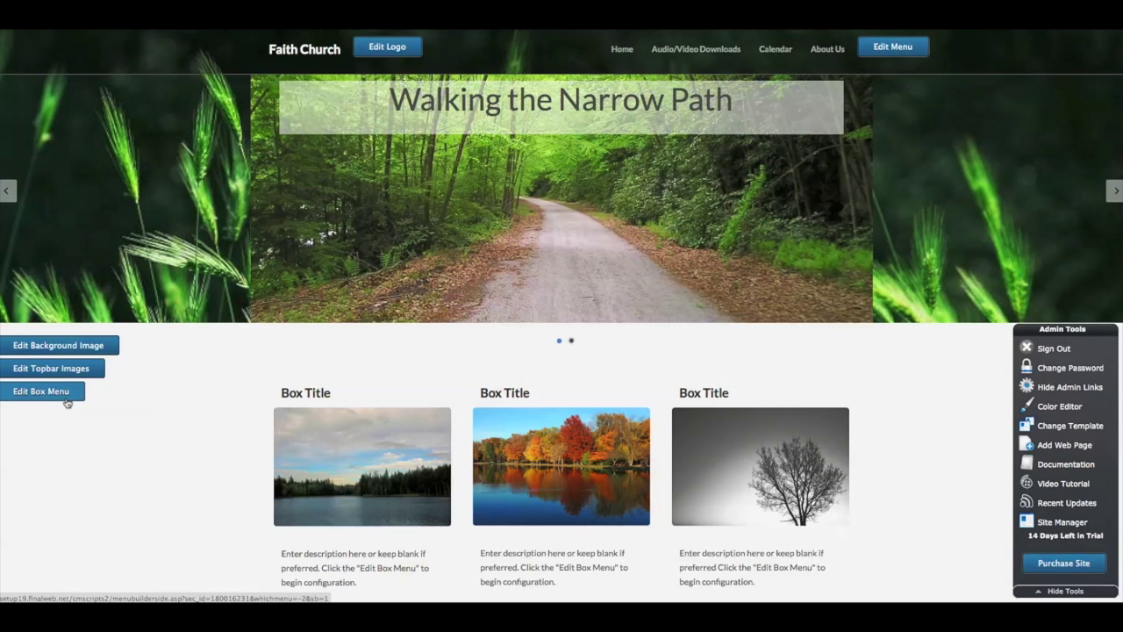
- Open the box menu for editing and add a Bible Studies item with its default title
left_click(66, 402)
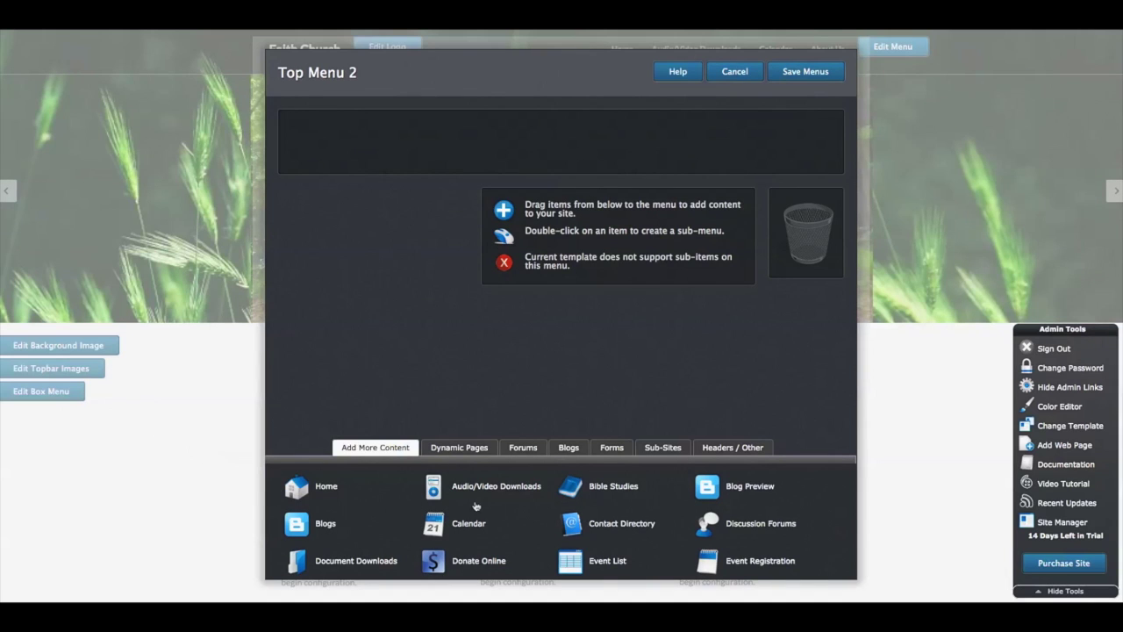
left_click_drag(576, 493, 314, 151)
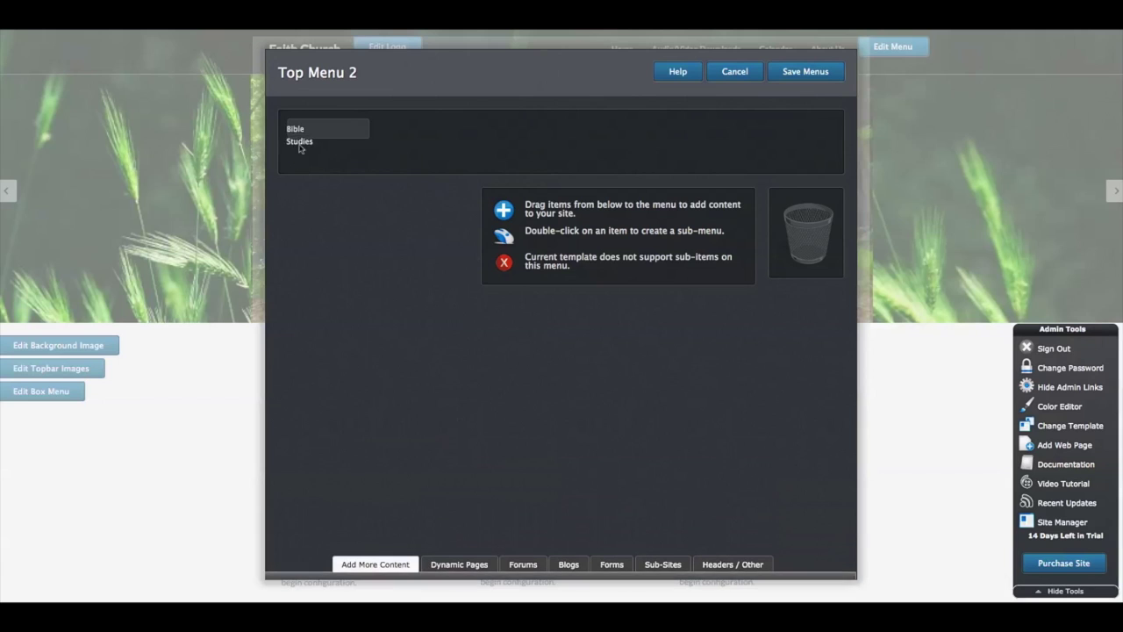
left_click(403, 195)
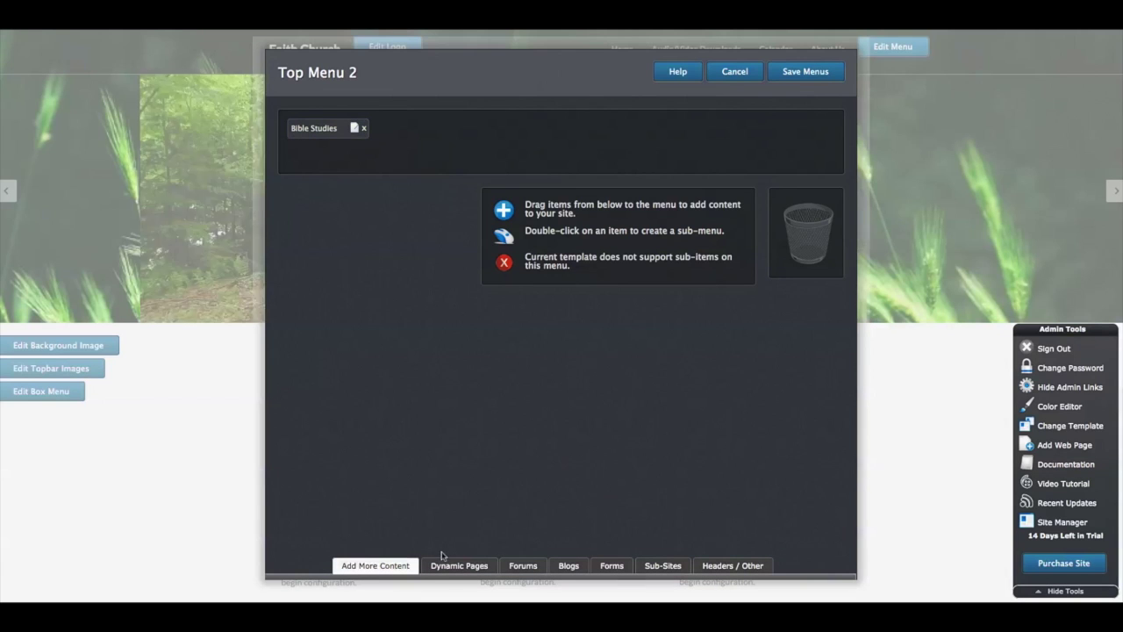
- Add a text page to the box menu after Bible Studies and title it "Ministries"
mouse_move(439, 558)
scroll(395, 558, "down", 5)
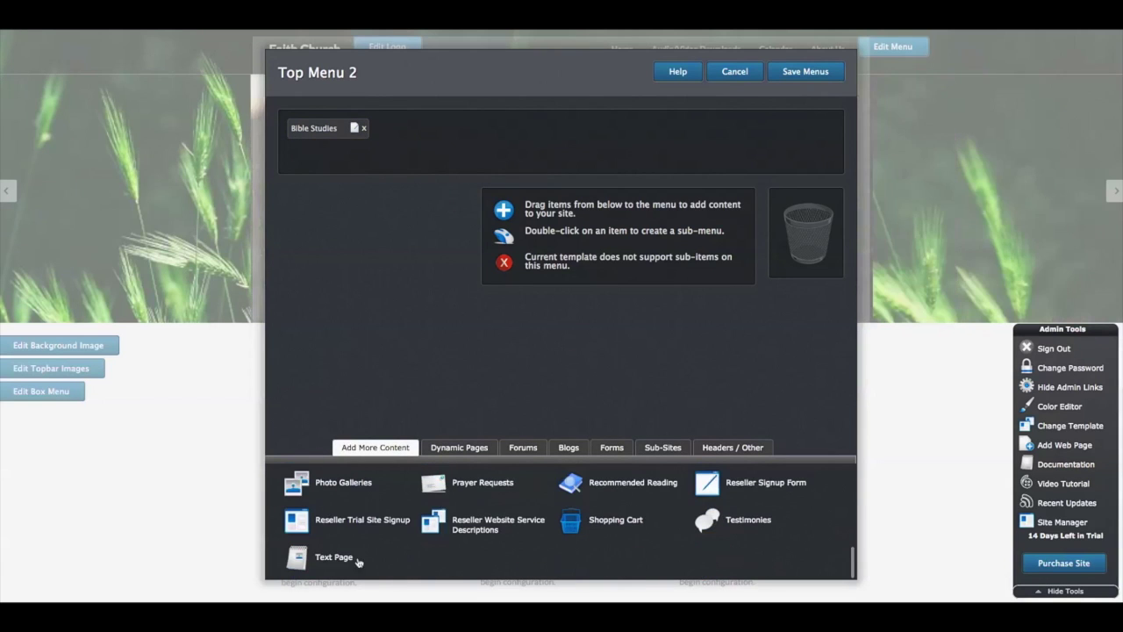
left_click_drag(338, 559, 409, 306)
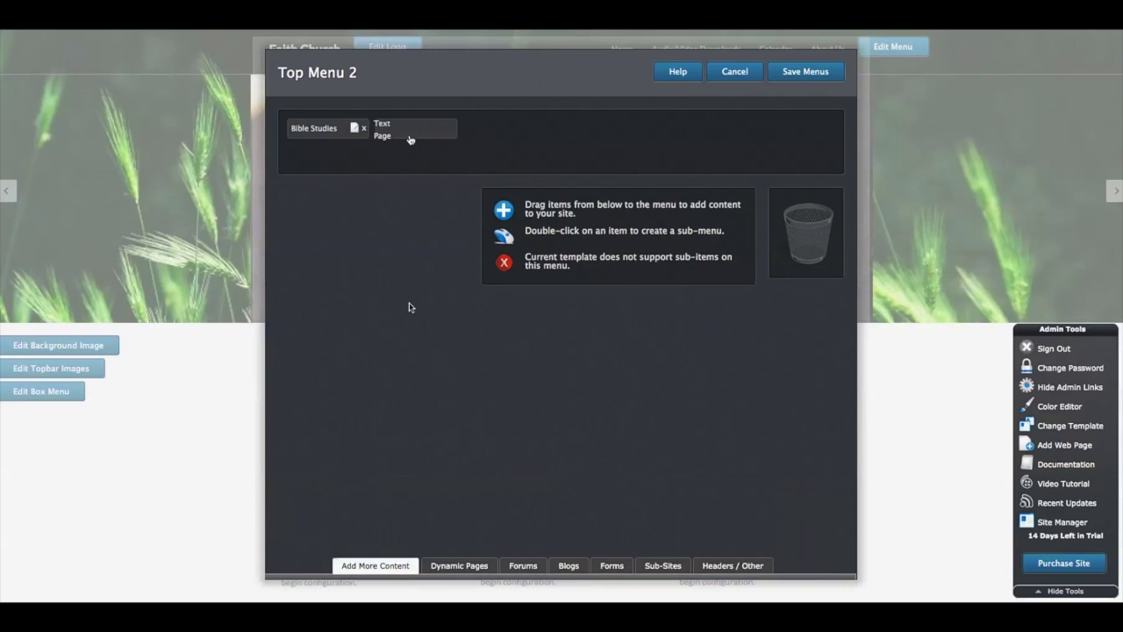
triple_click(473, 150)
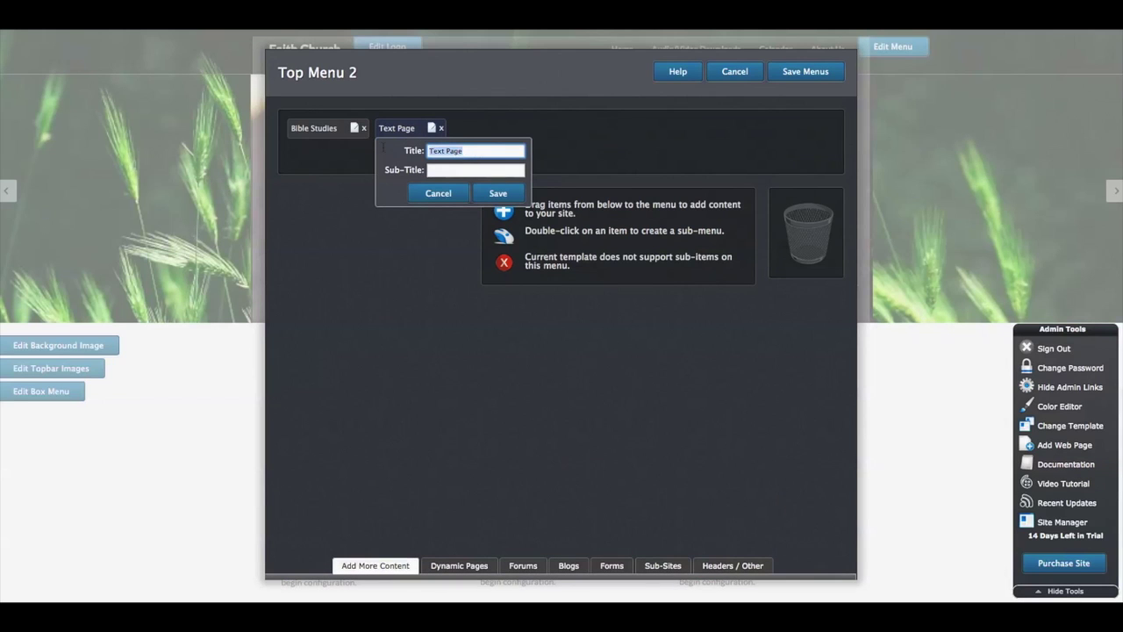
type("Ministries")
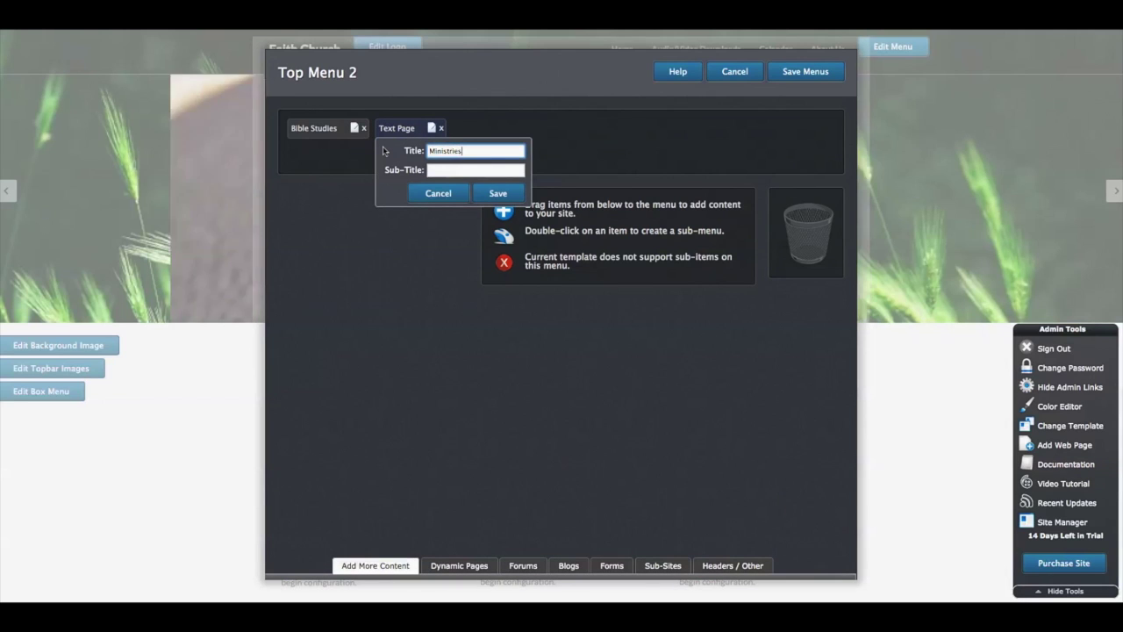
left_click(489, 196)
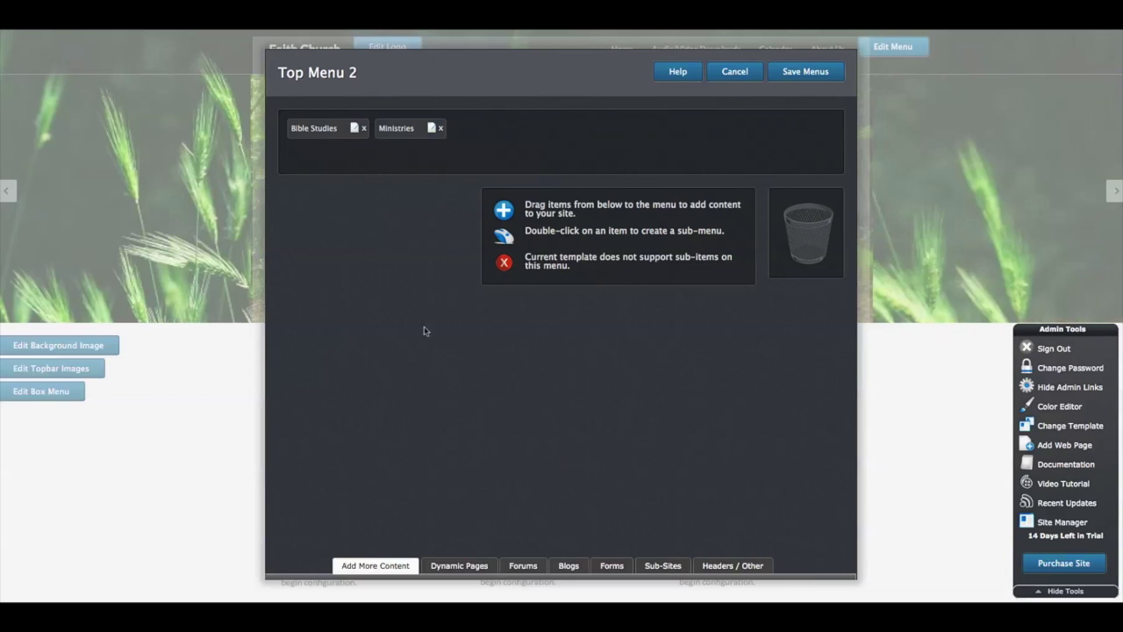
- Add another text page titled "Leadership" after Ministries and save the box menu
mouse_move(351, 562)
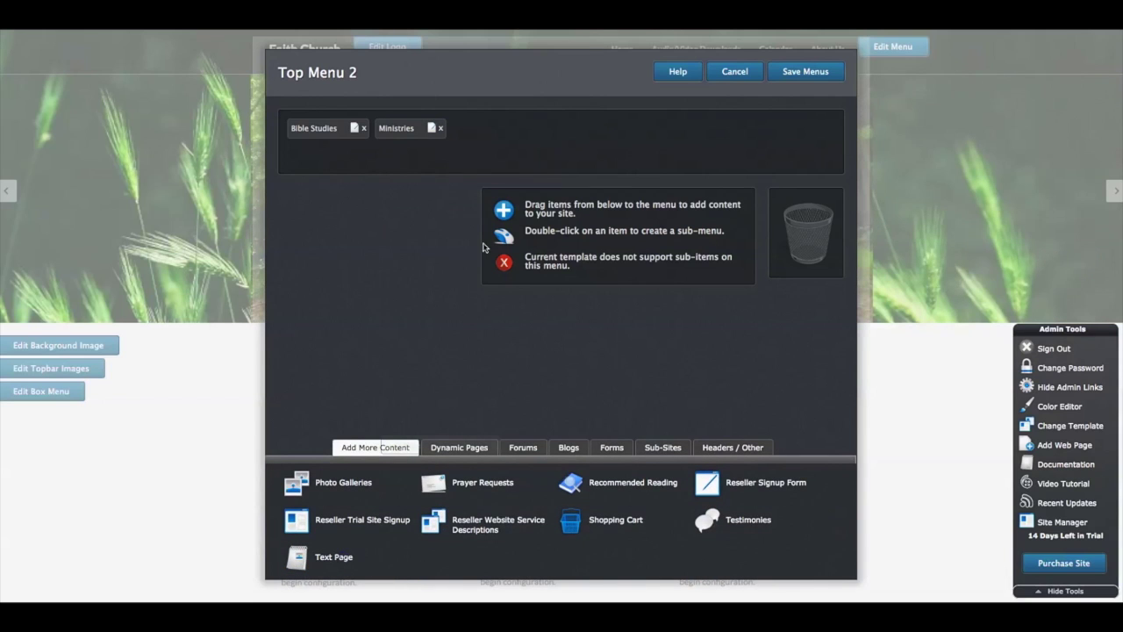
left_click_drag(342, 558, 506, 136)
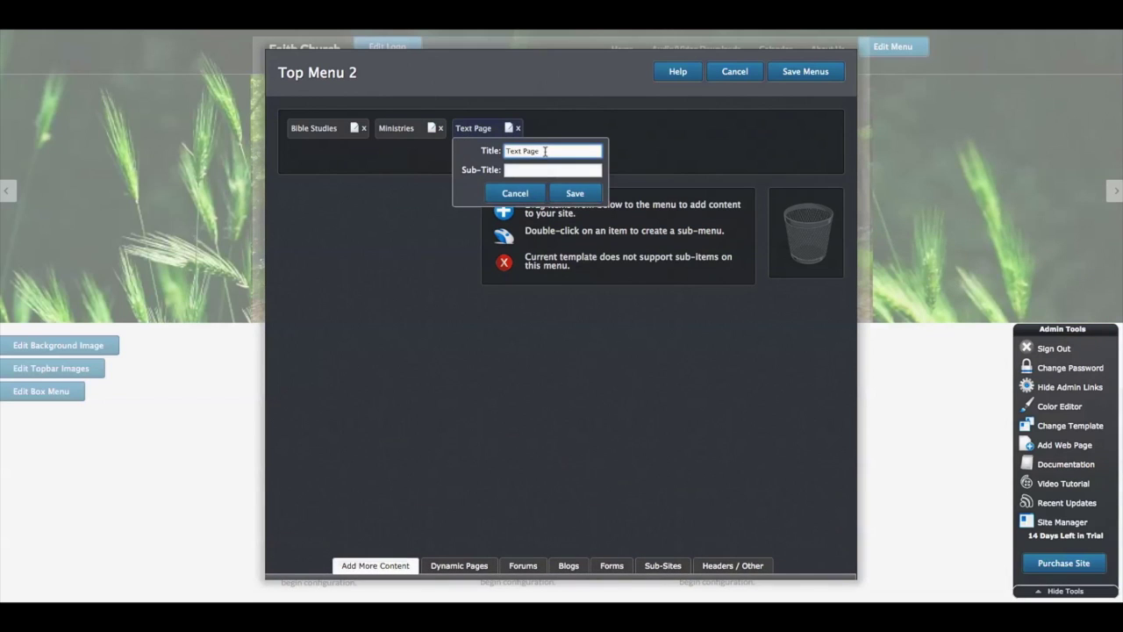
triple_click(544, 151)
type("Leadership")
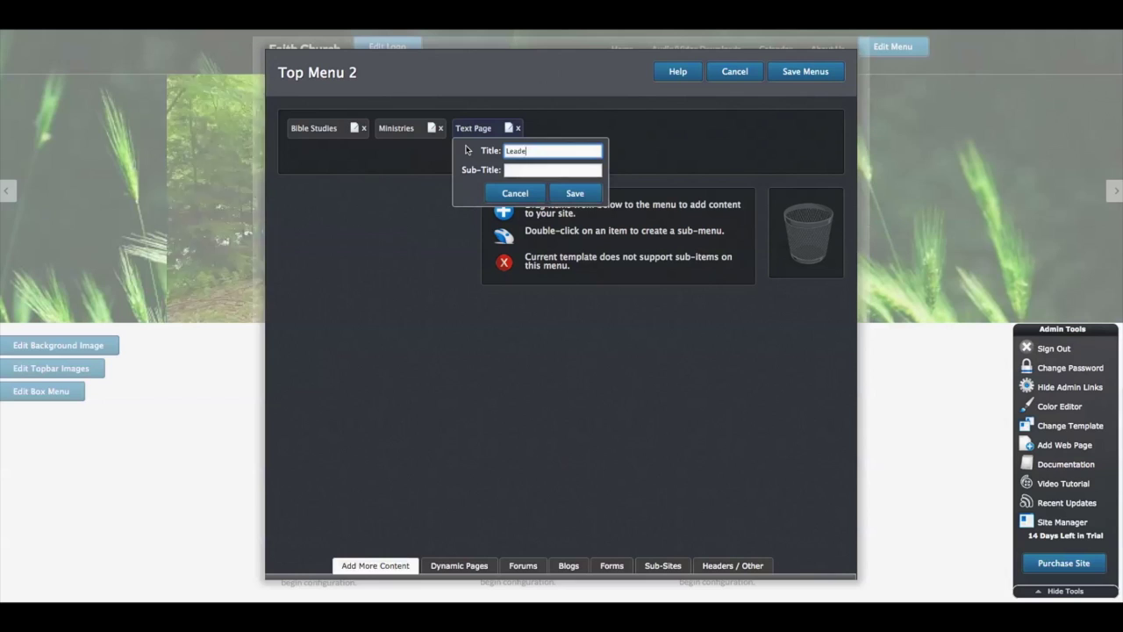
left_click(573, 193)
left_click(779, 78)
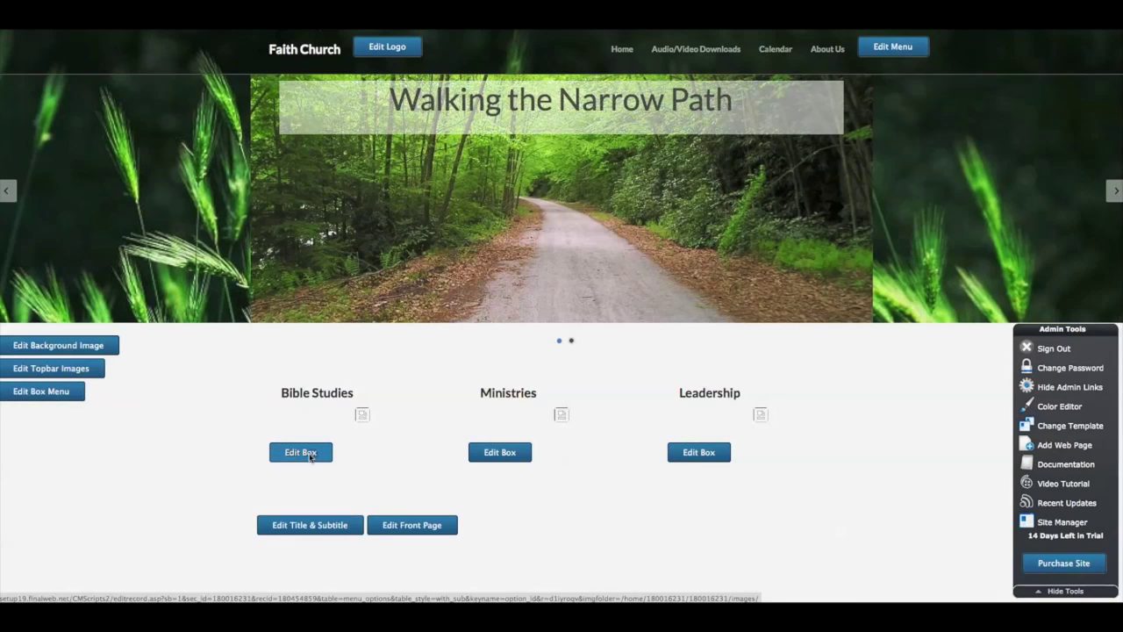
- Set the Bible Studies box's link image to the open Bible on a black background from the image library's bible category
left_click(301, 451)
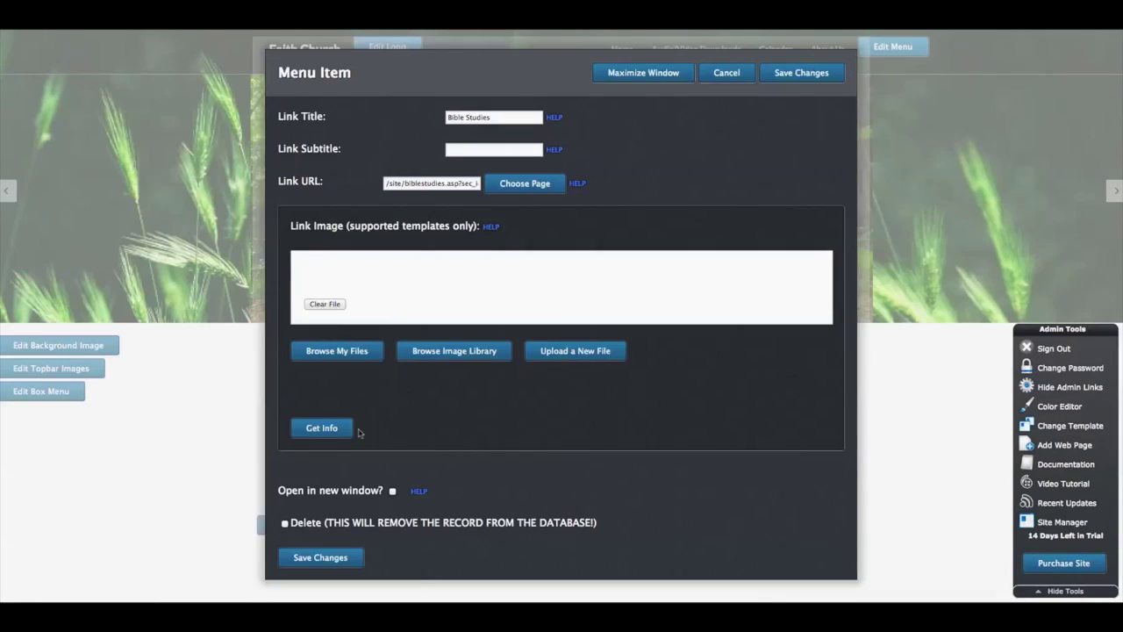
left_click(470, 351)
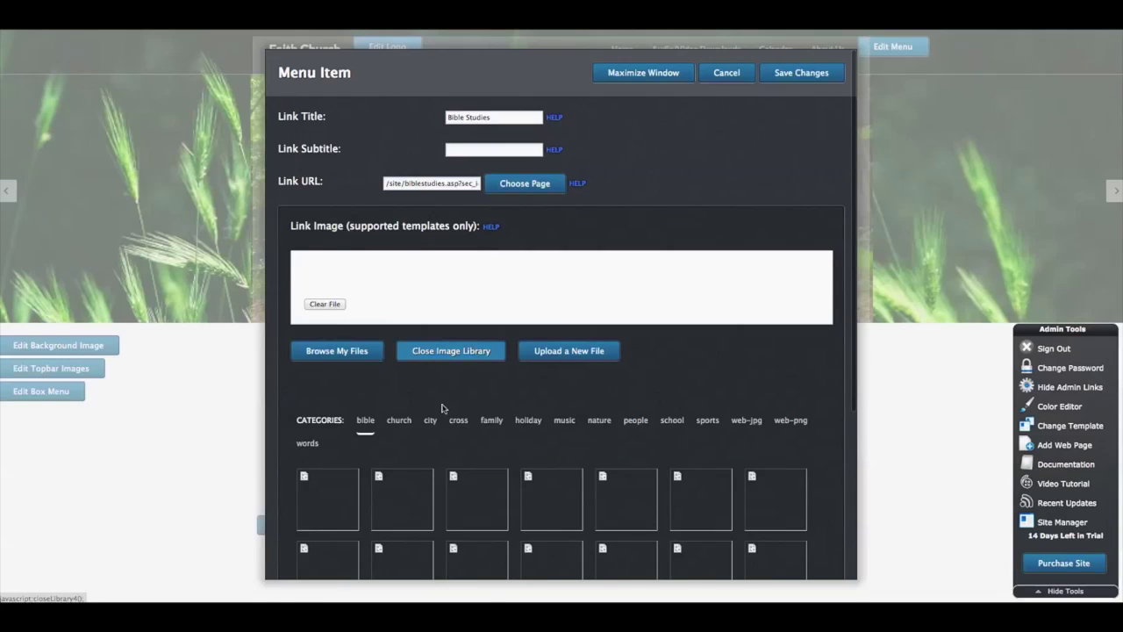
scroll(430, 426, "down", 3)
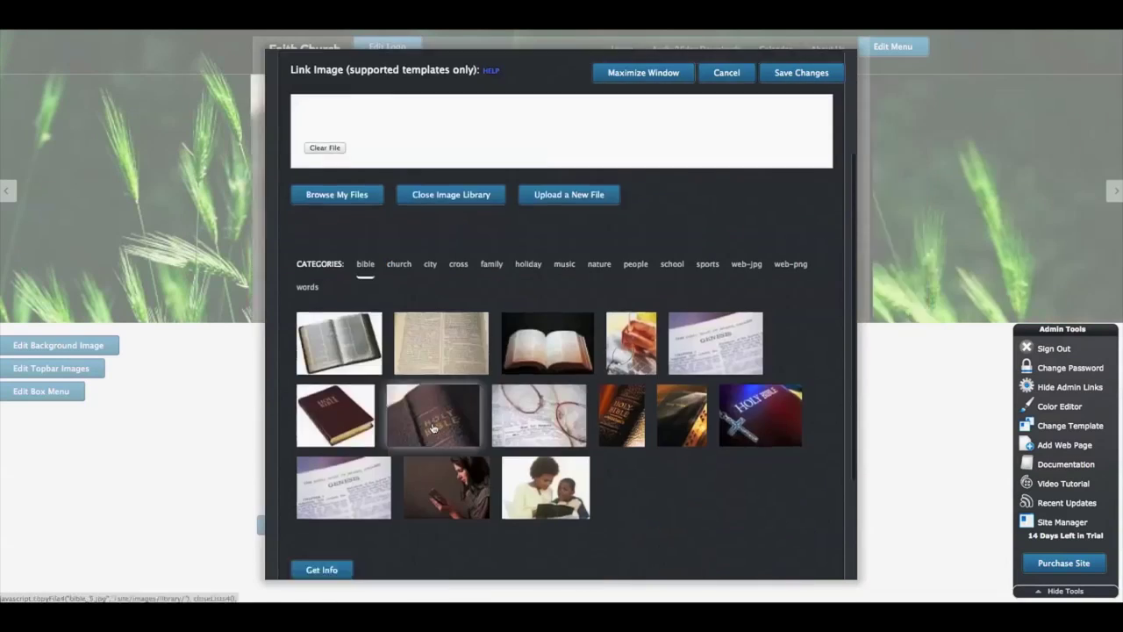
left_click(572, 345)
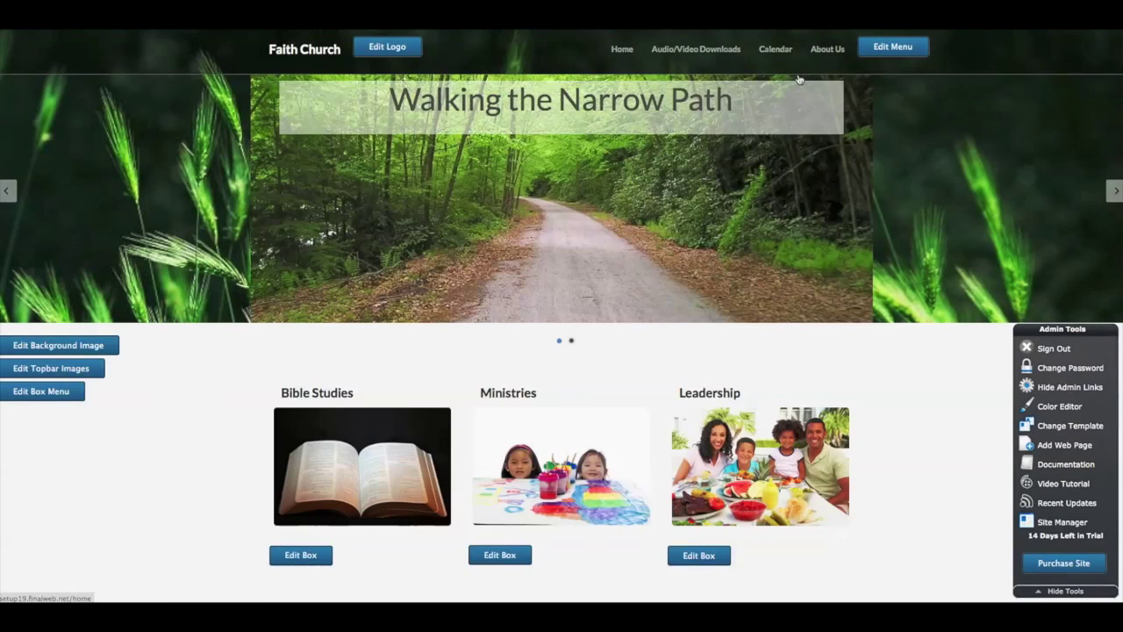
- Add an Audio/Video Downloads record titled Matthew 5:3 with the file Matthew5_3.mp3, text Matthew 5:3 and the speaker's name, and save it
left_click(709, 51)
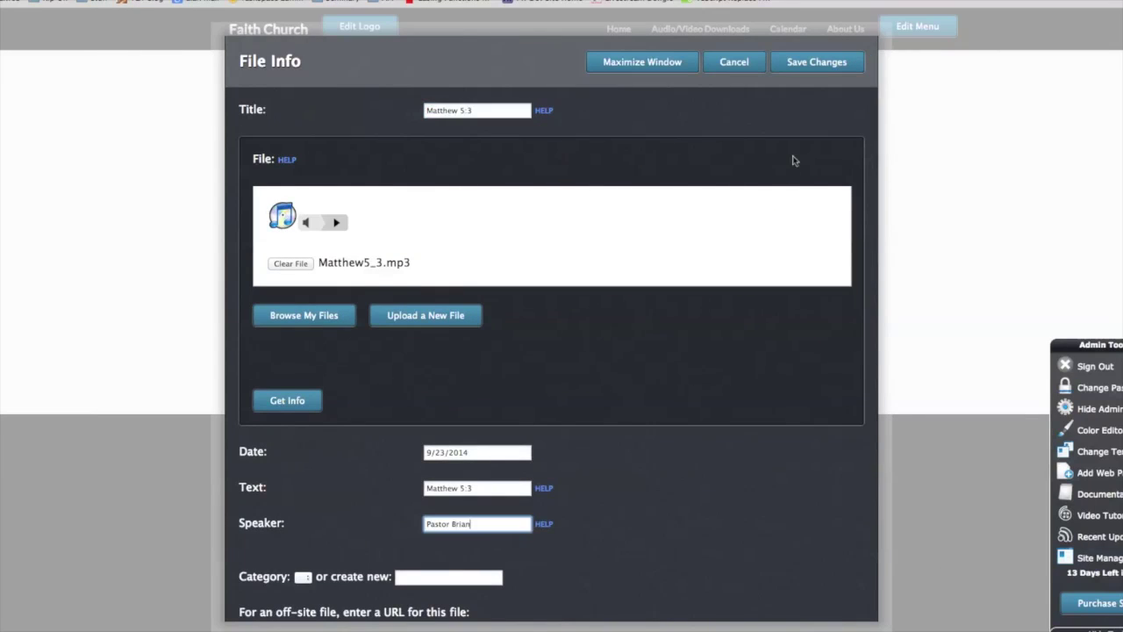
key("Return")
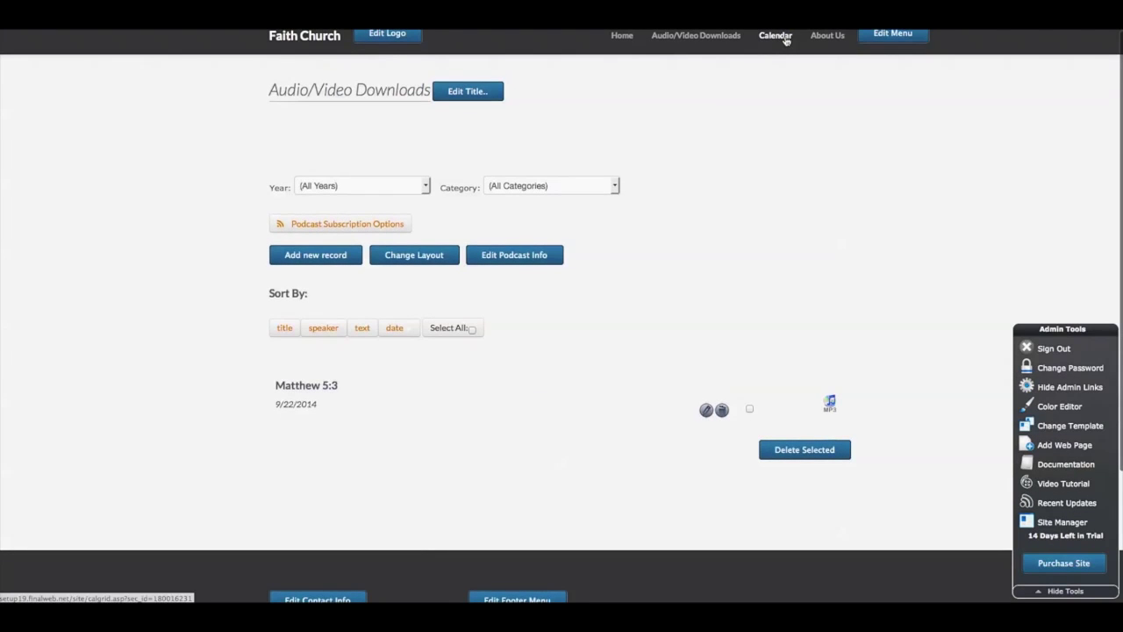
- Add a new event named "Worship Service" to the site's calendar with the start date 09/28/2014
left_click(785, 39)
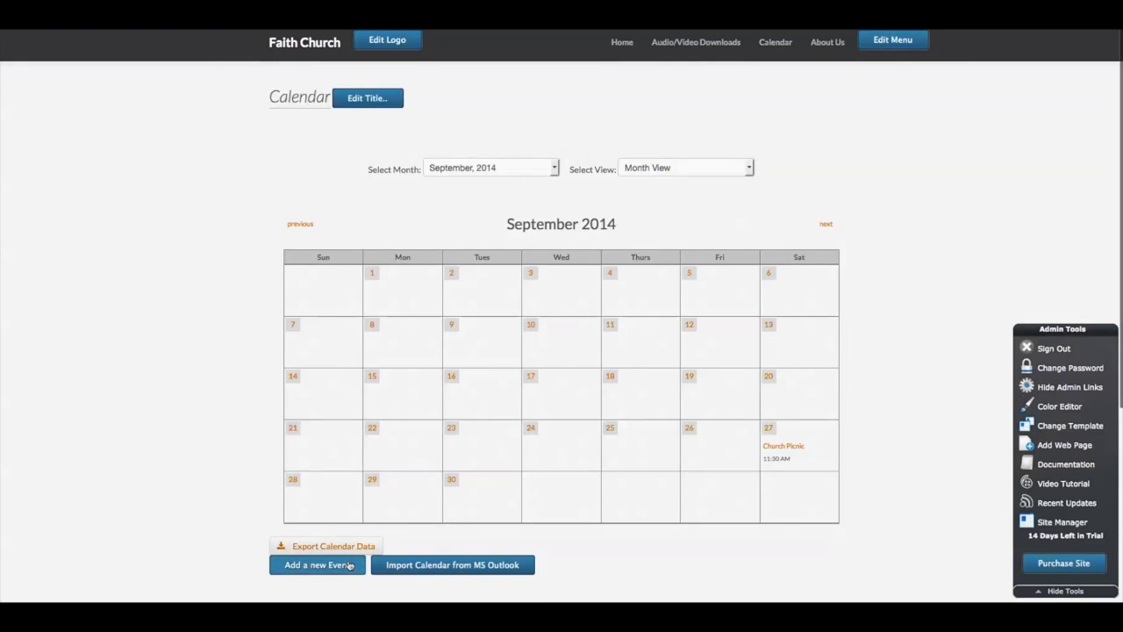
left_click(348, 566)
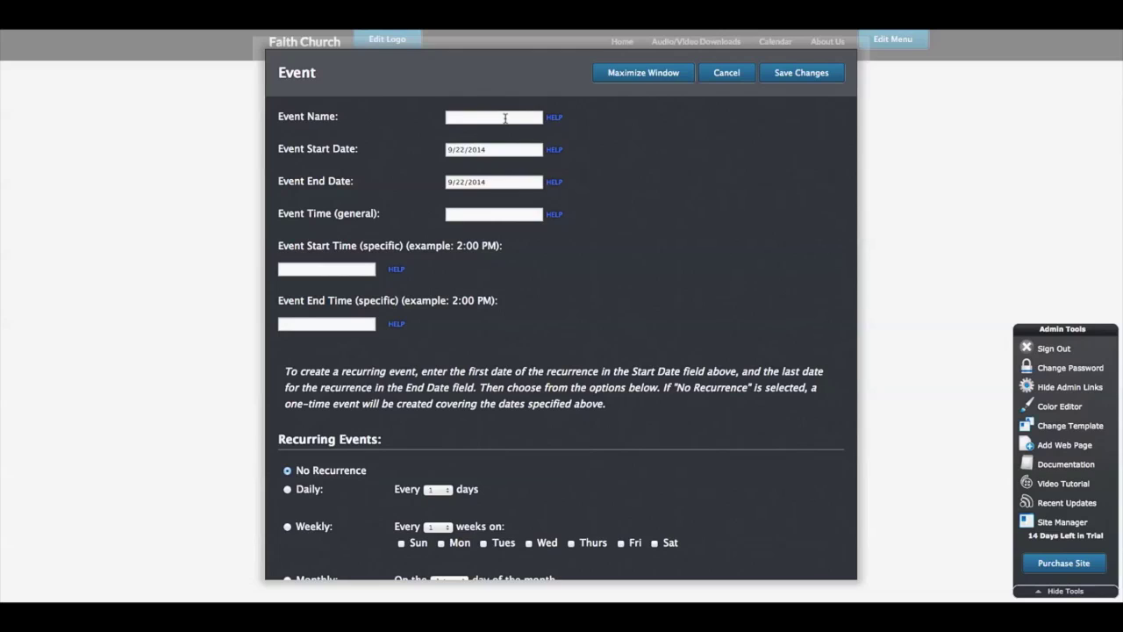
left_click(505, 119)
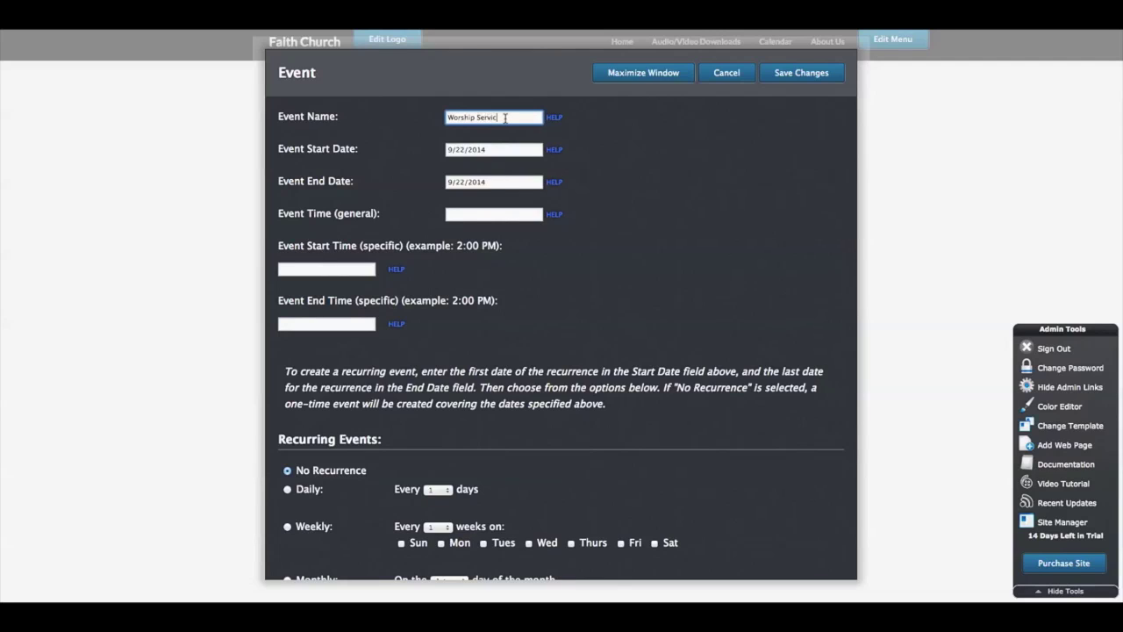
left_click(532, 151)
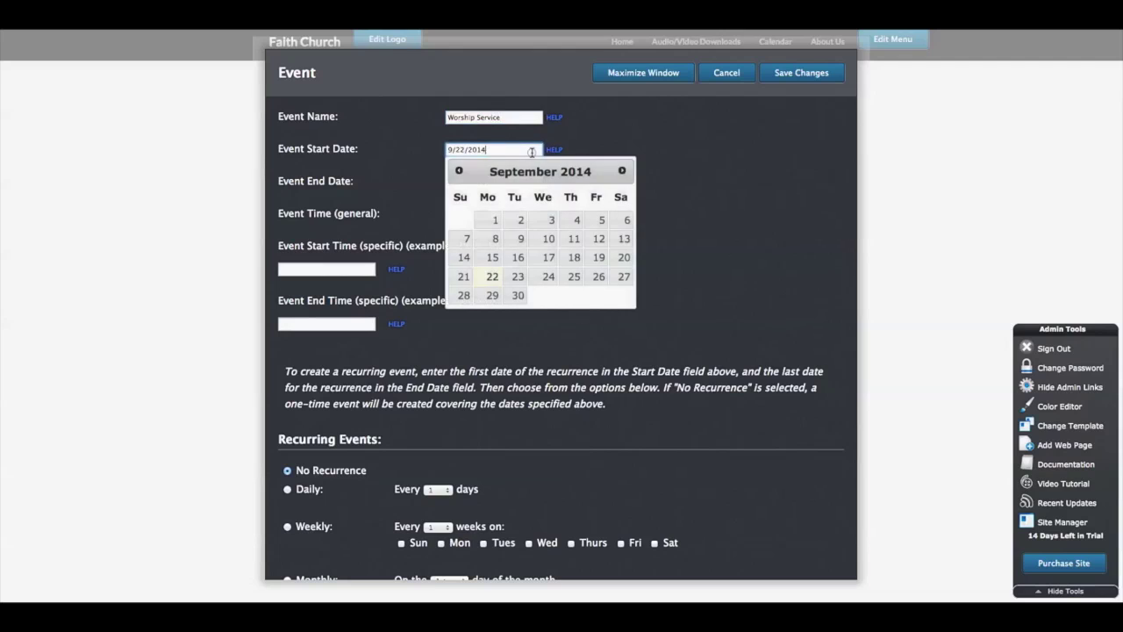
left_click(462, 295)
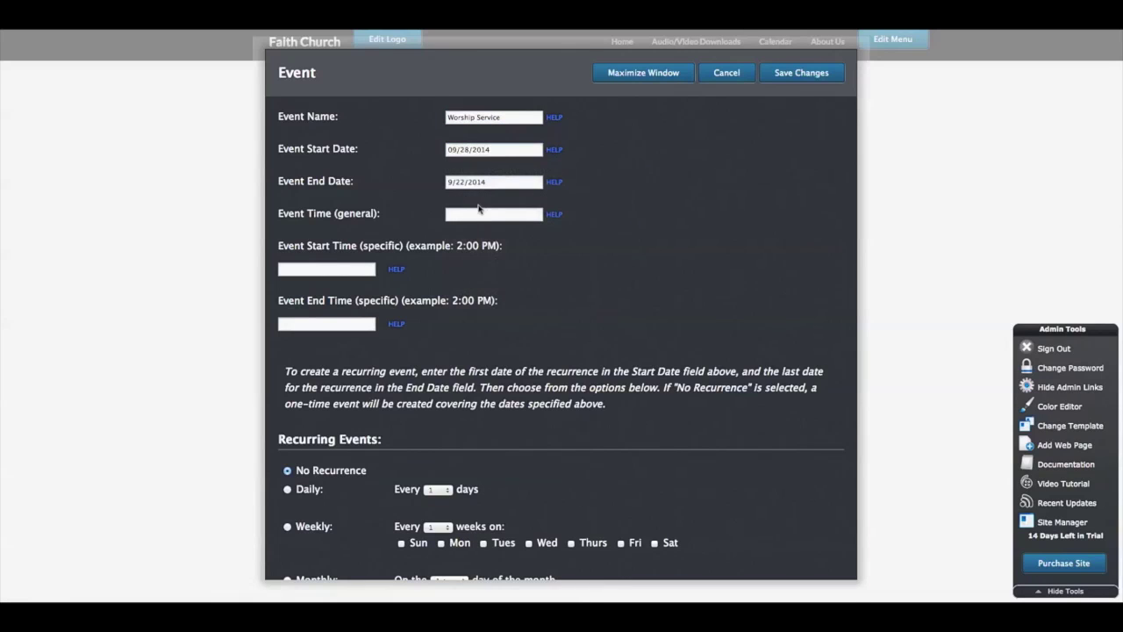
- Set the event's end date to 9/22/2015 and its time to 10:00 AM, repeat it weekly on Sundays, and save it
left_click(494, 183)
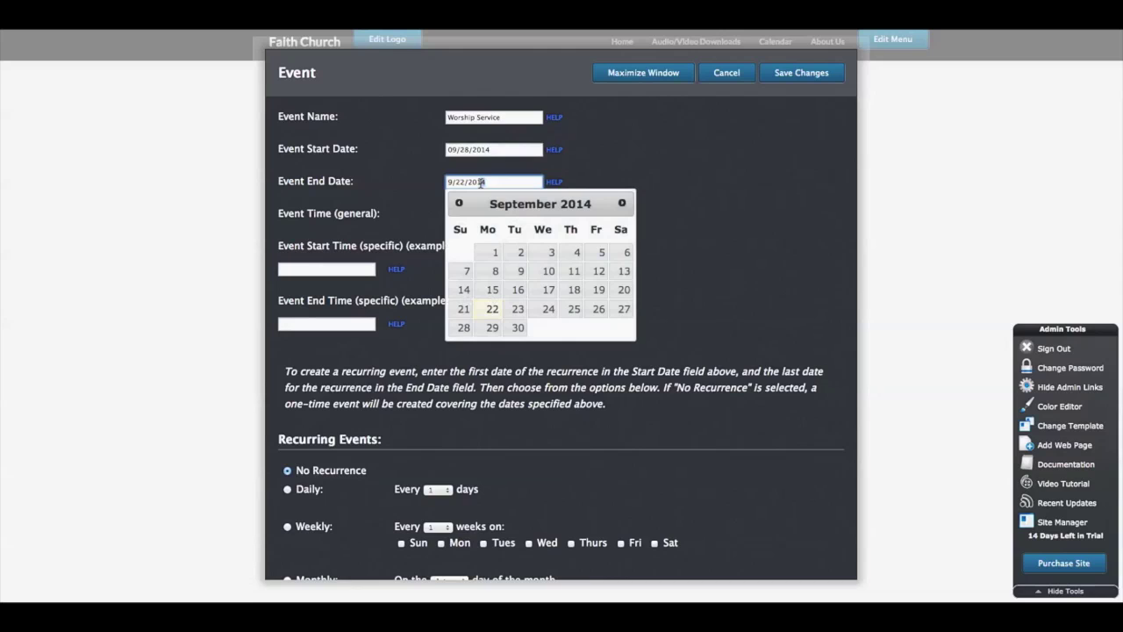
type("15")
left_click(605, 165)
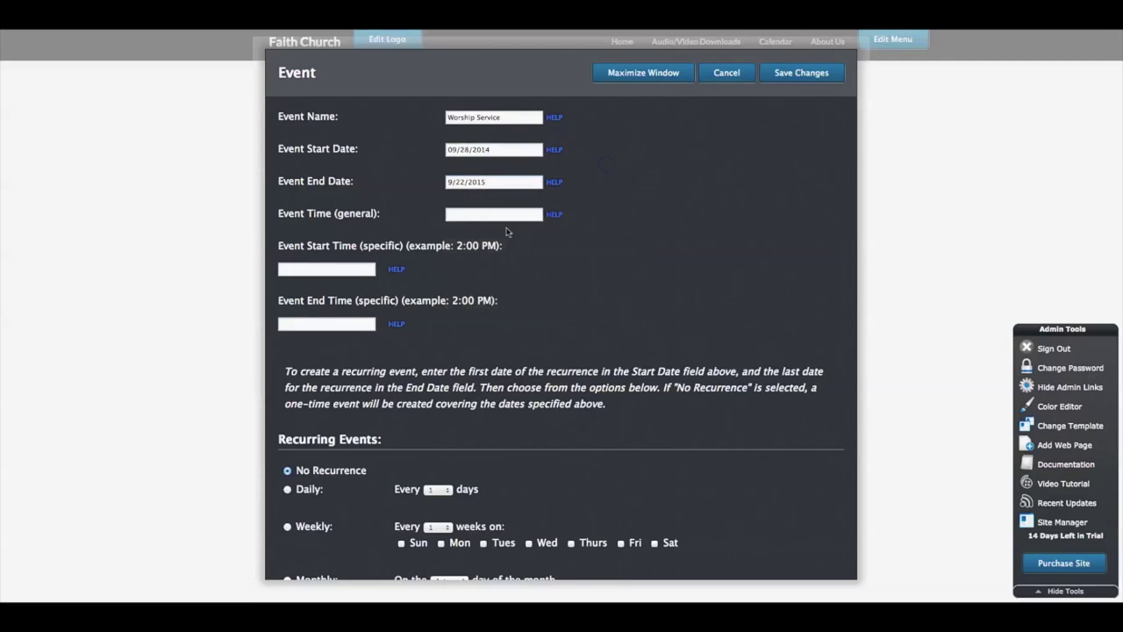
left_click(469, 216)
left_click(801, 79)
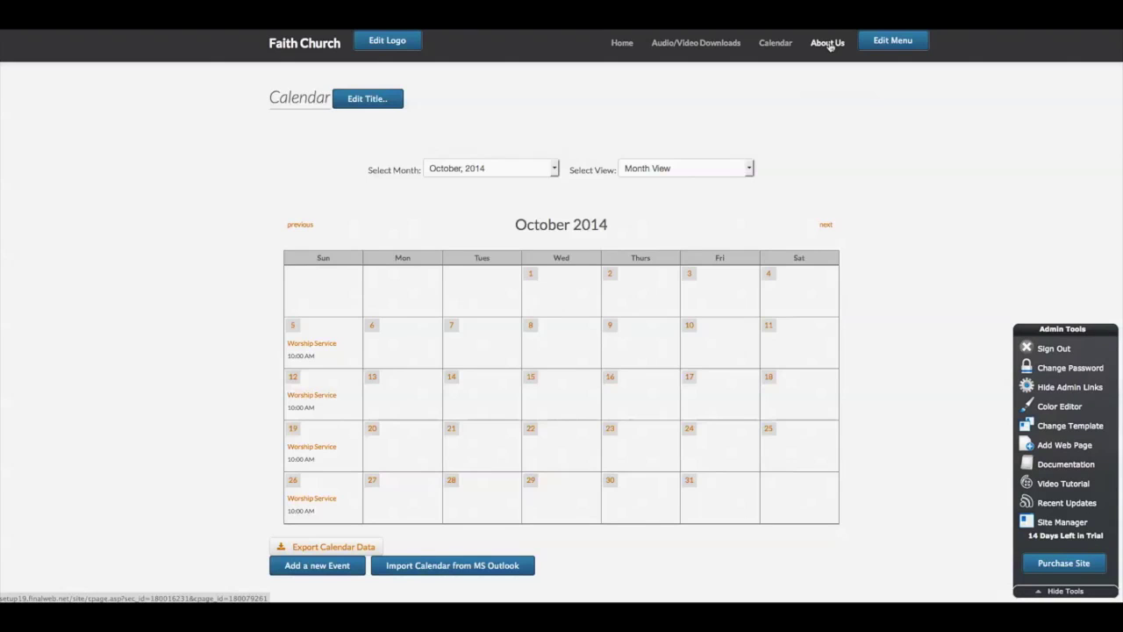
- Add a No Image text block to the About Us page and insert the uploaded picture church.jpg into it
left_click(828, 44)
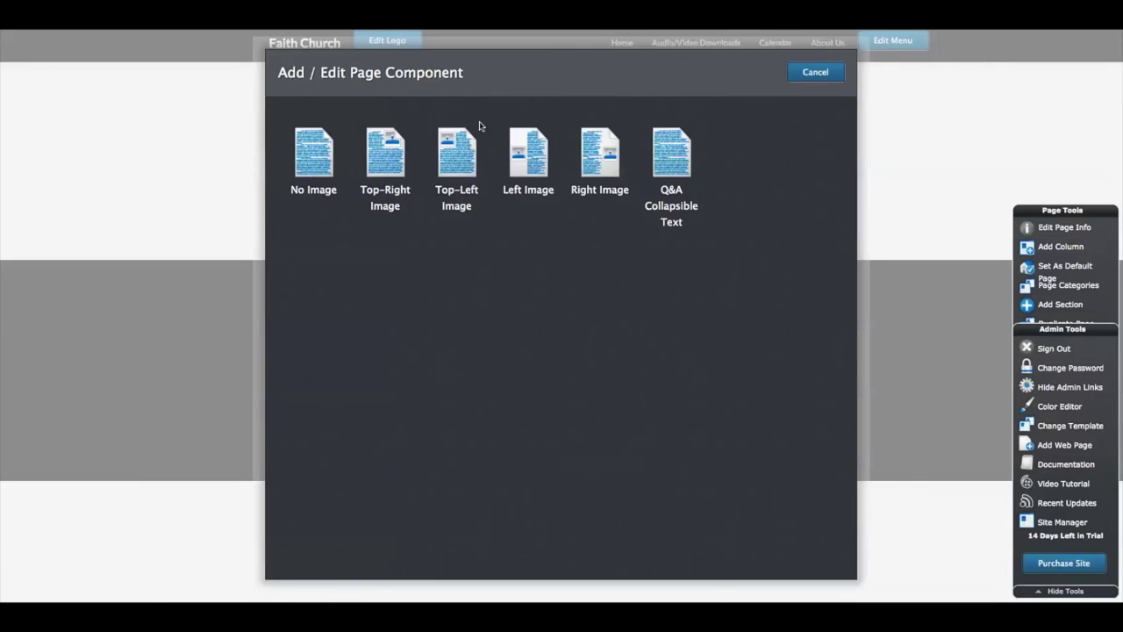
left_click(334, 168)
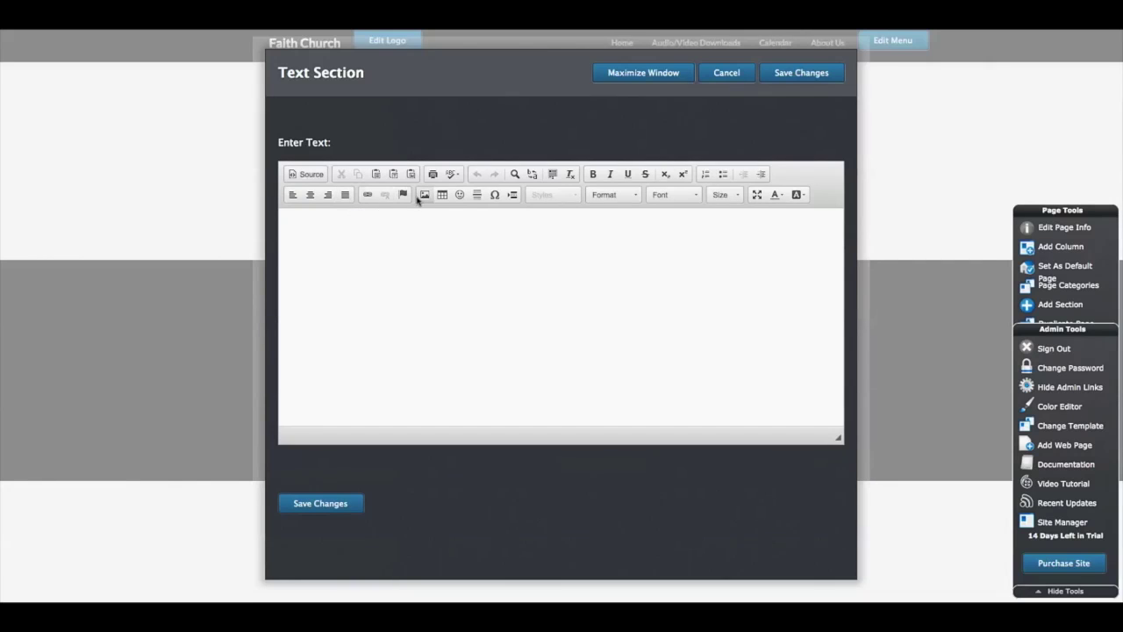
left_click(425, 195)
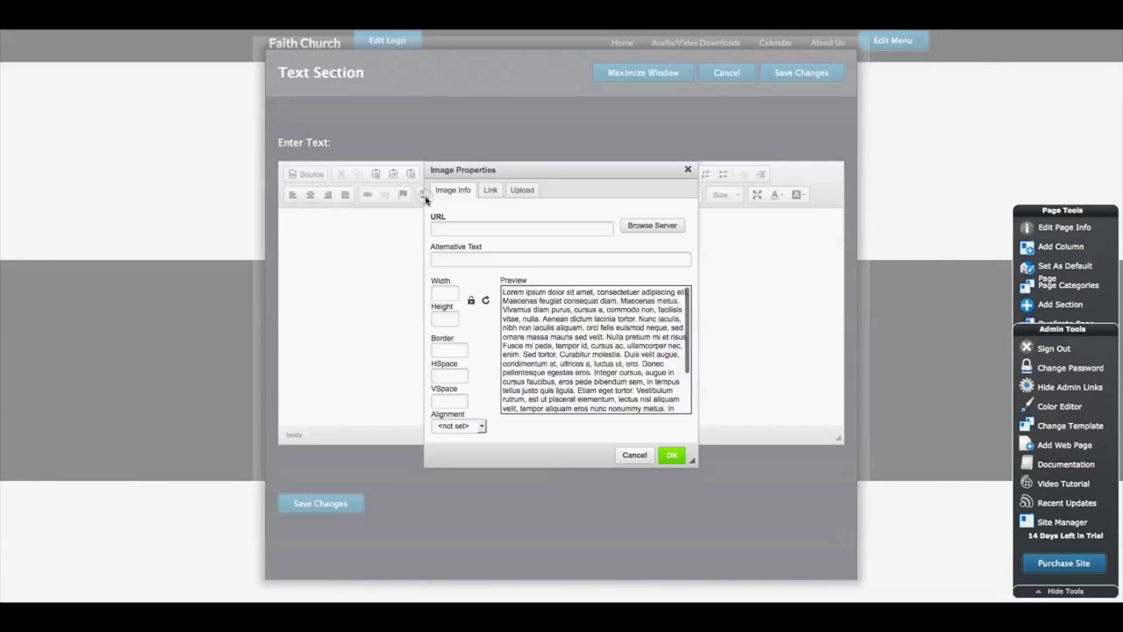
left_click(521, 190)
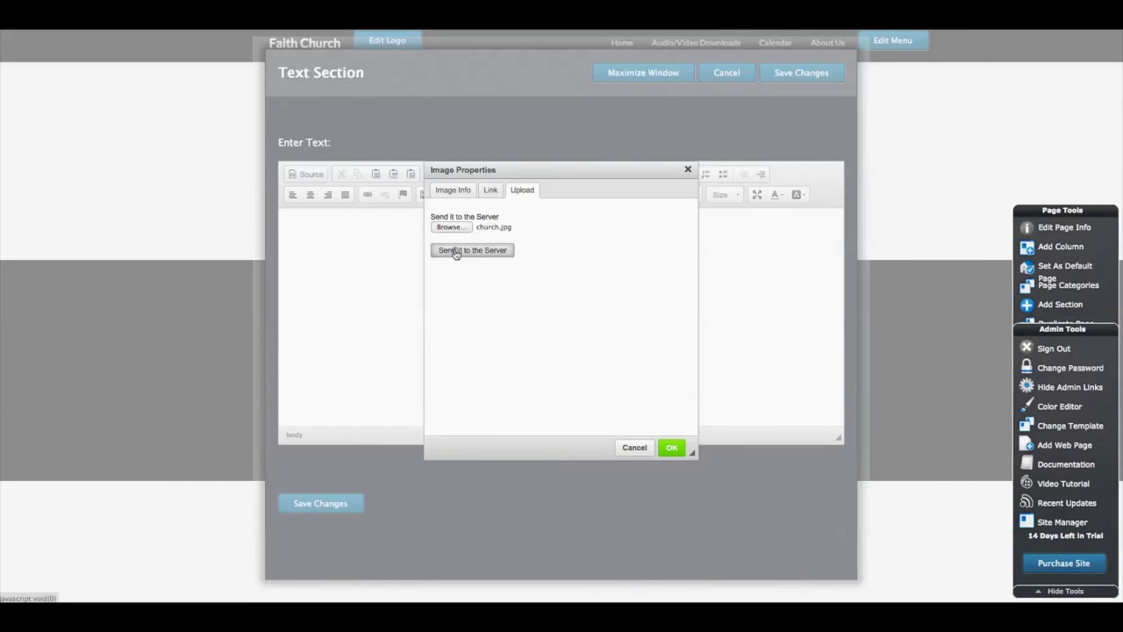
left_click(455, 252)
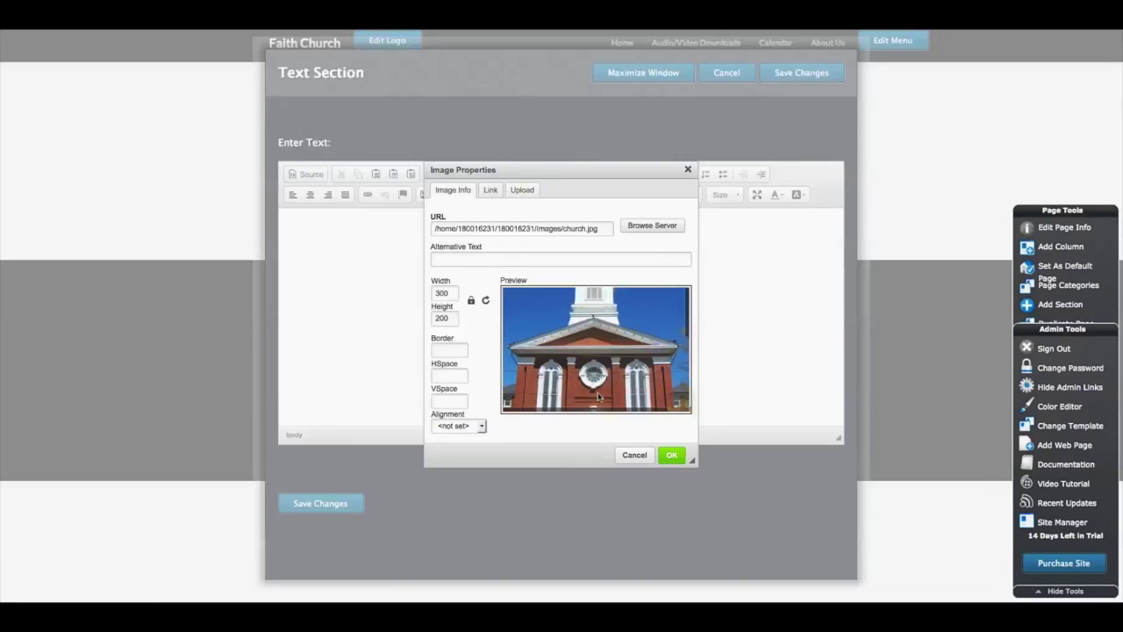
left_click(672, 456)
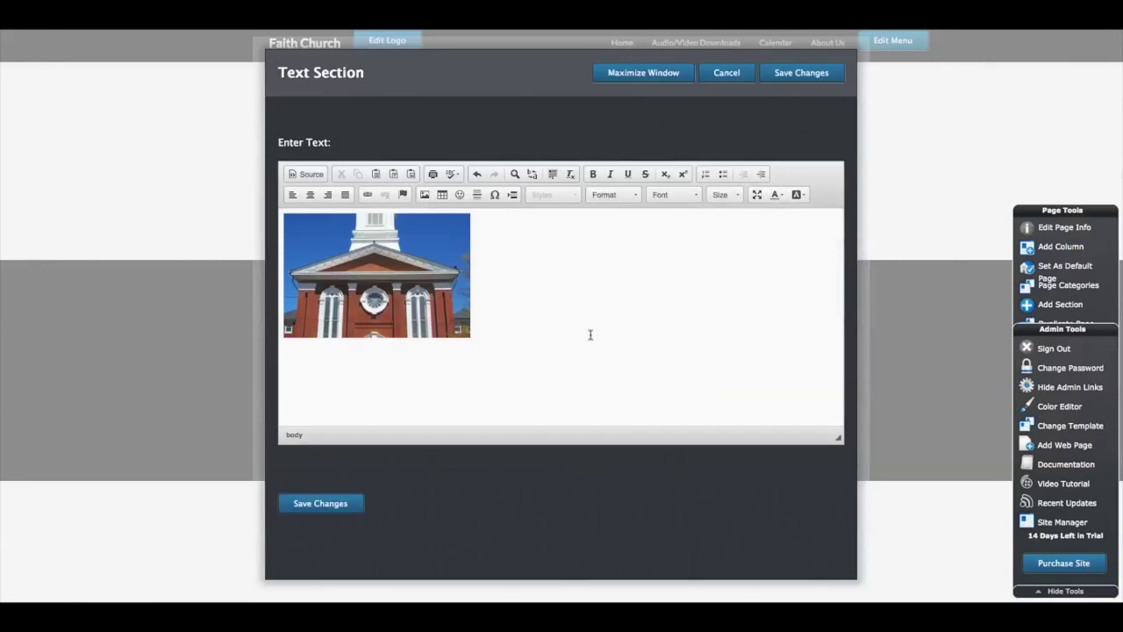
- Enter the three-paragraph "Welcome to our website" text beside the church picture and save the text section
left_click(565, 241)
left_click(535, 232)
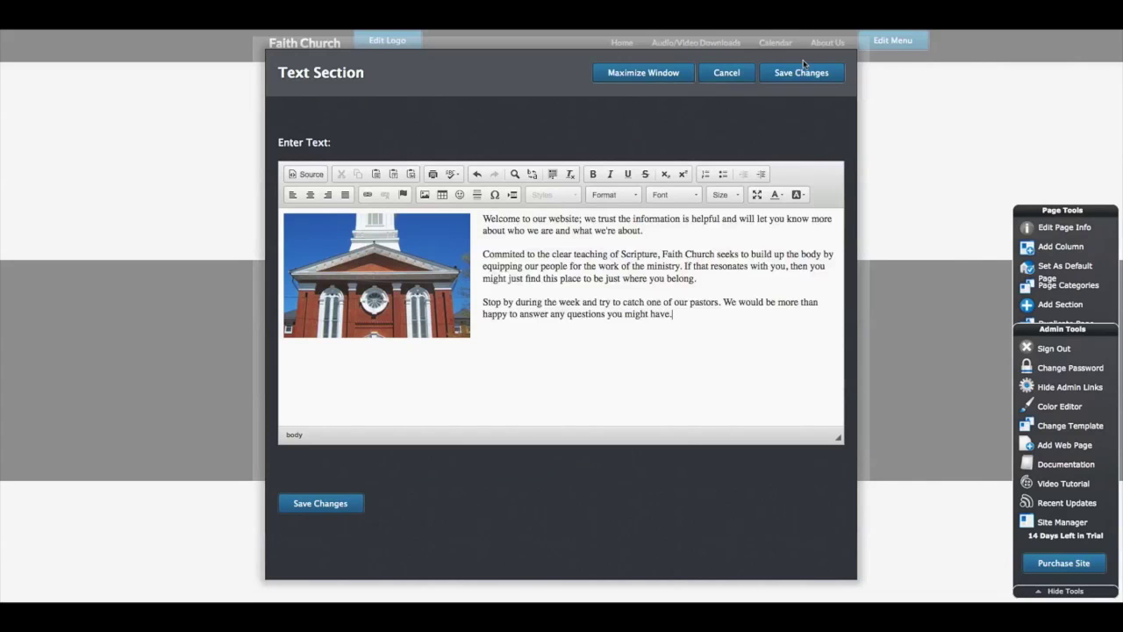
left_click(800, 72)
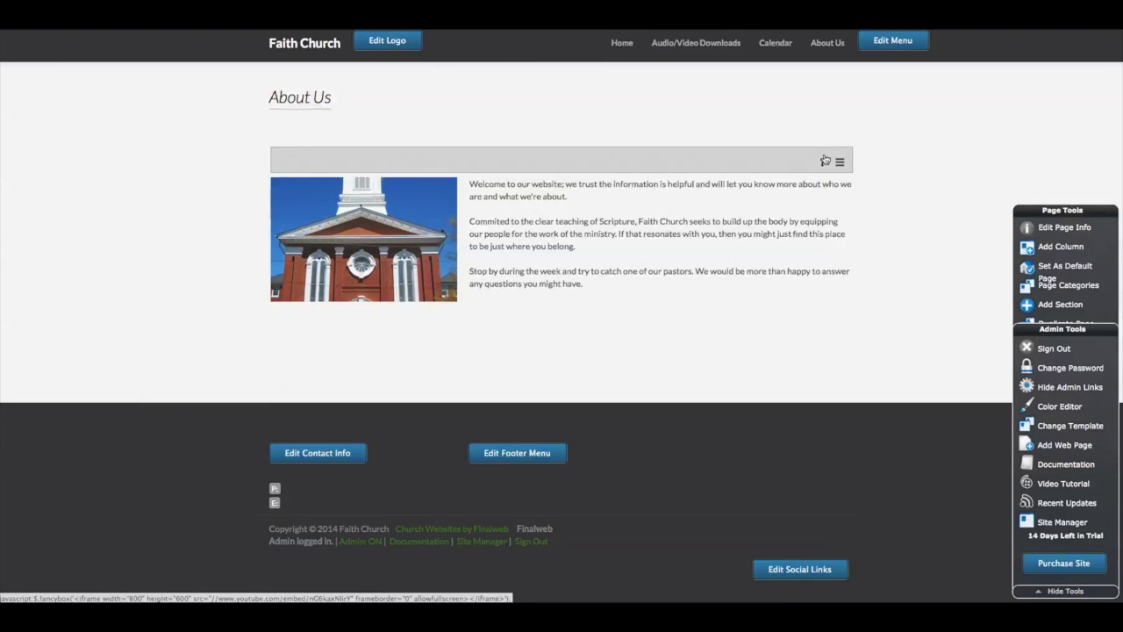
- Add an MP3 audio file component below the welcome text on the About Us page, using matthew5_3.mp3, and save it
left_click(1036, 305)
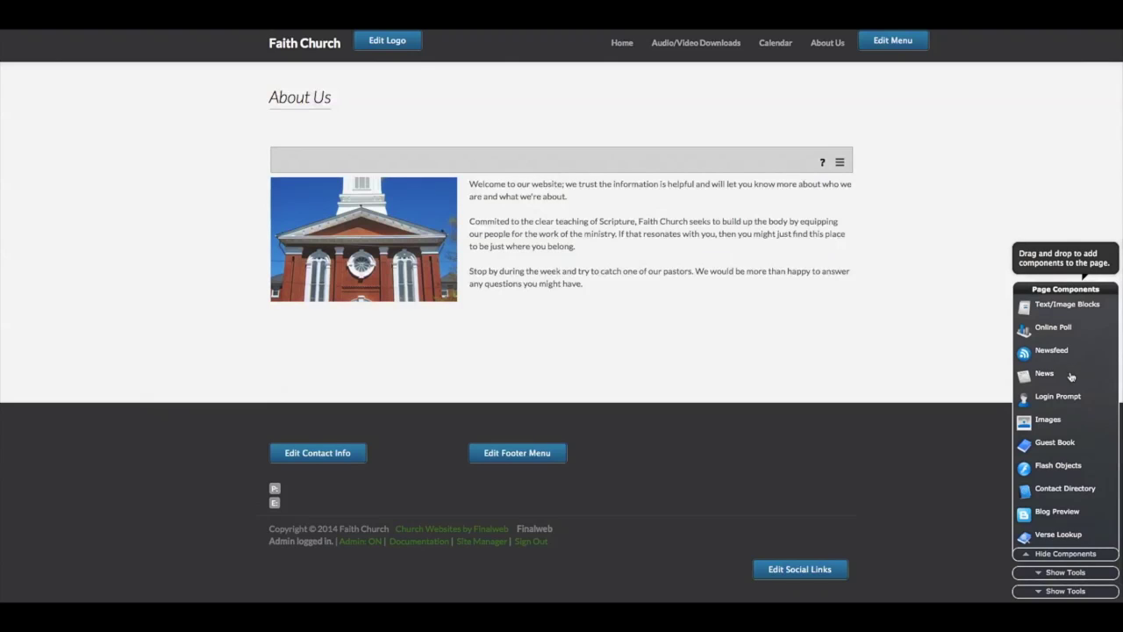
scroll(1070, 376, "down", 5)
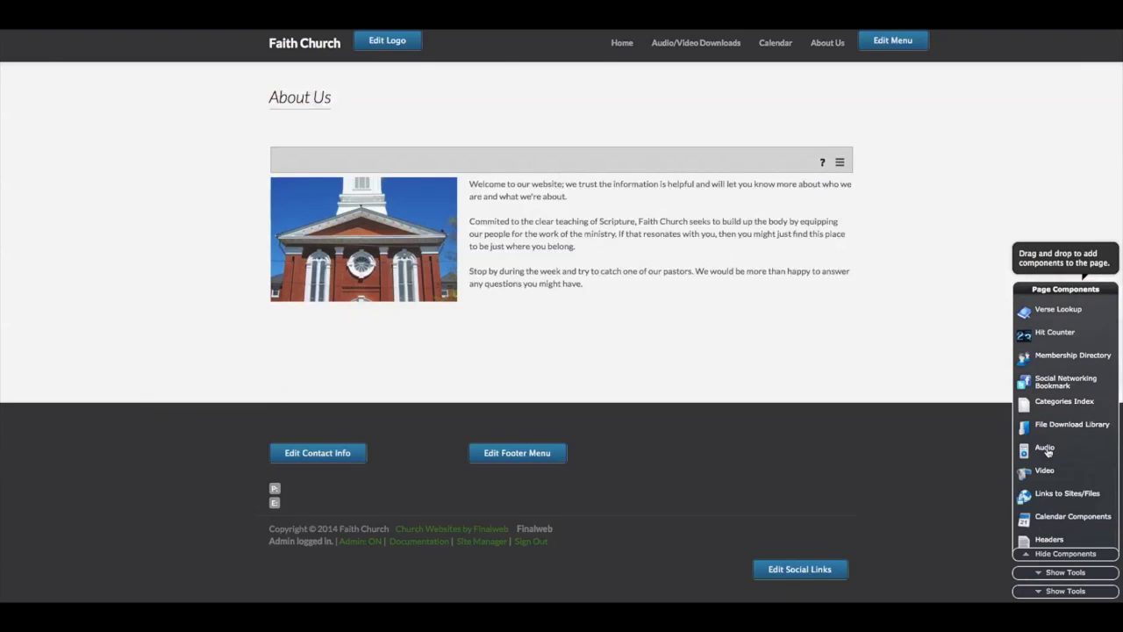
left_click_drag(1047, 451, 417, 324)
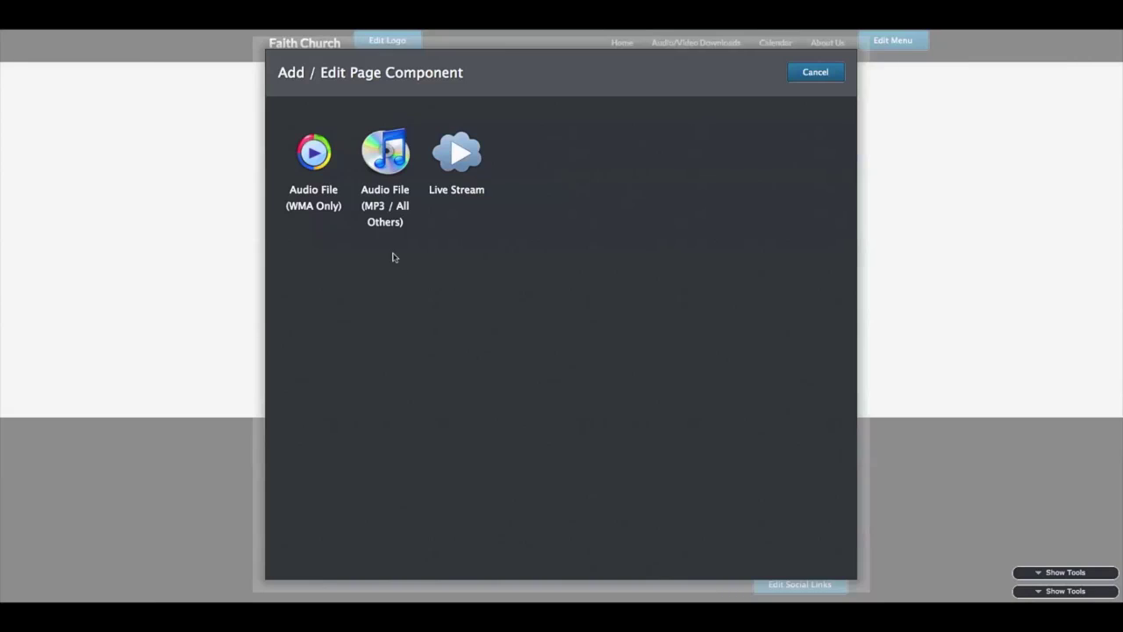
left_click(387, 173)
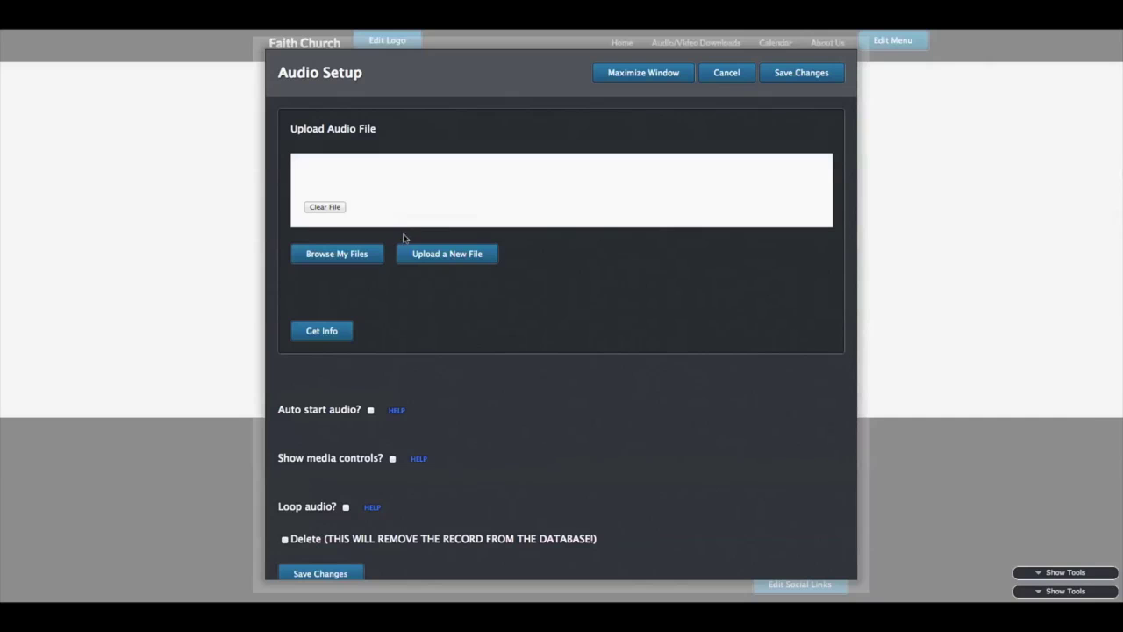
left_click(369, 258)
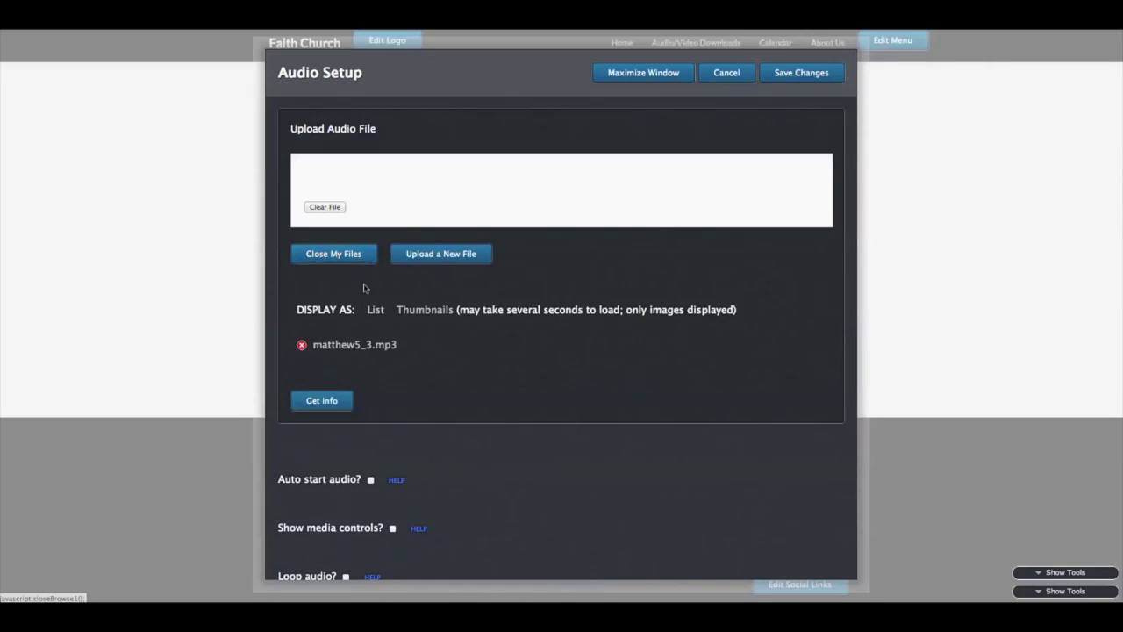
left_click(368, 346)
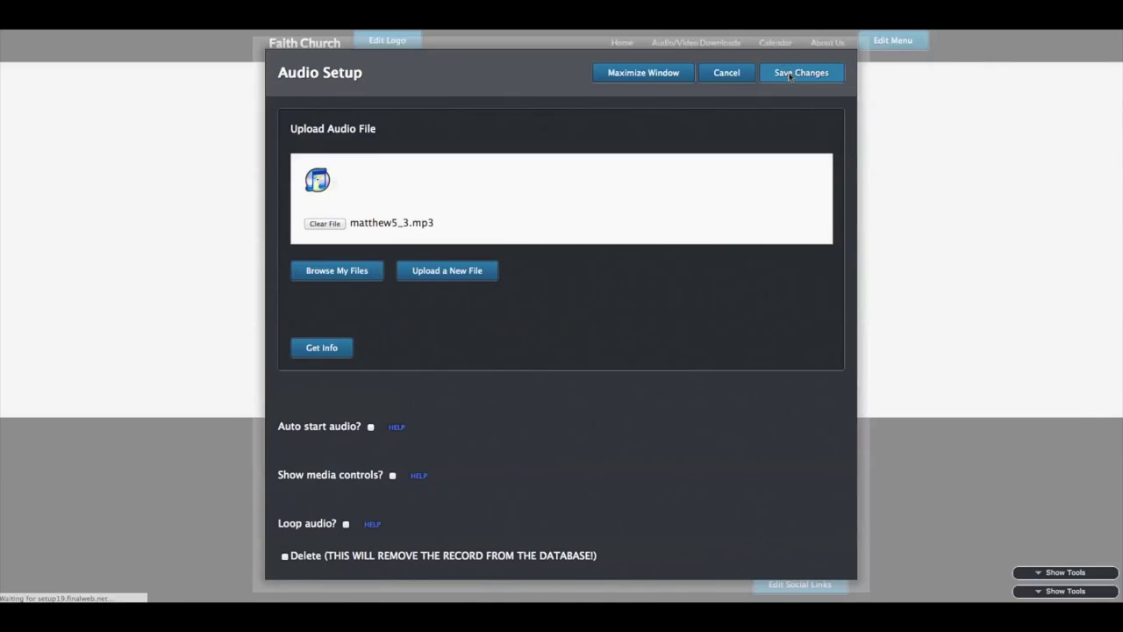
left_click(789, 74)
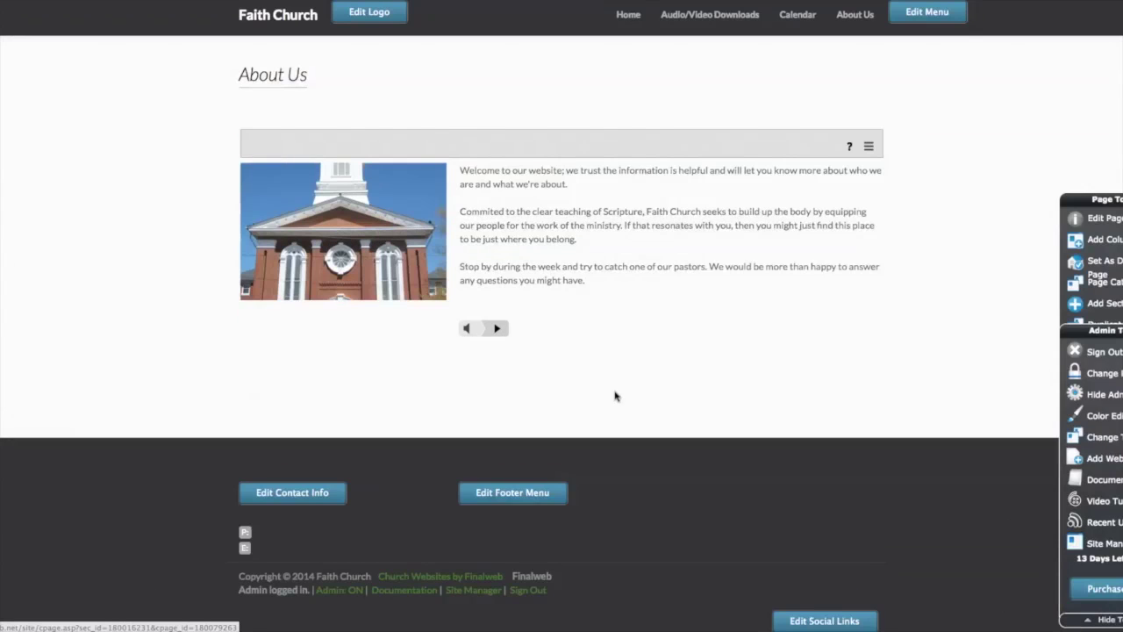
- Append "We are truly happy to assist you." to the last welcome paragraph, save the text, and go to the Home page
mouse_move(535, 286)
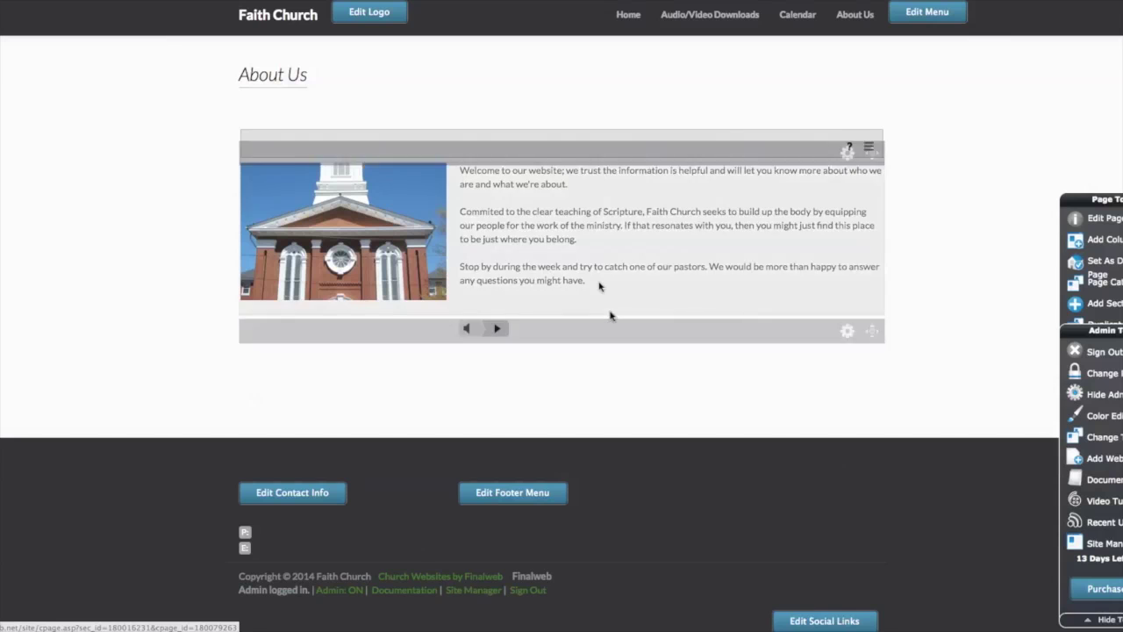
left_click(594, 282)
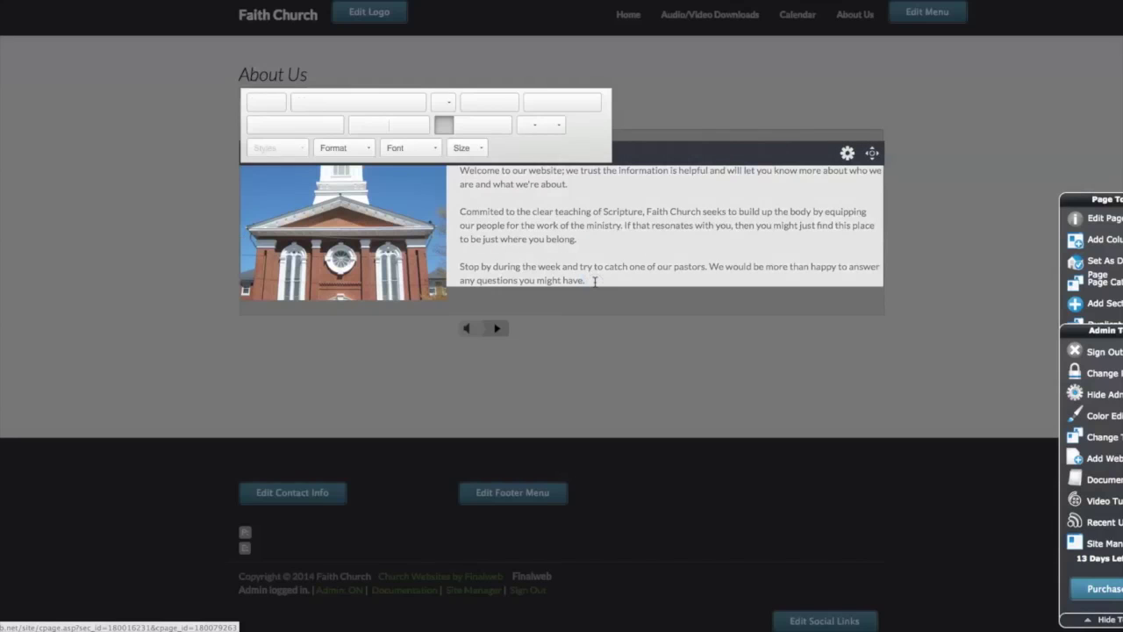
left_click(594, 281)
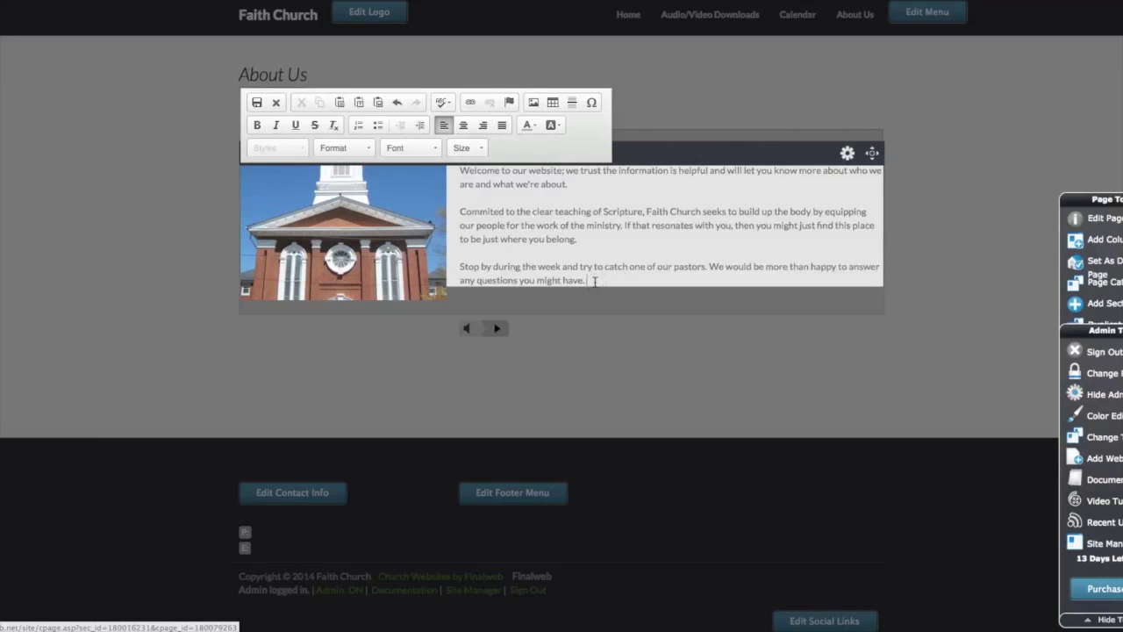
type("We are truly happy to assist you.")
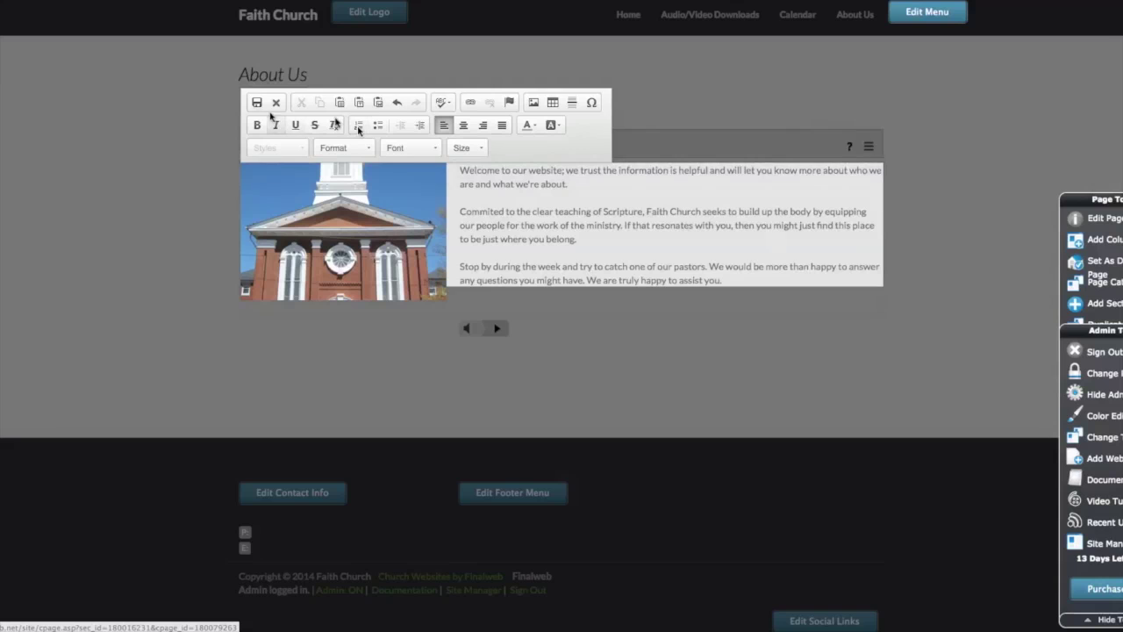
left_click(257, 103)
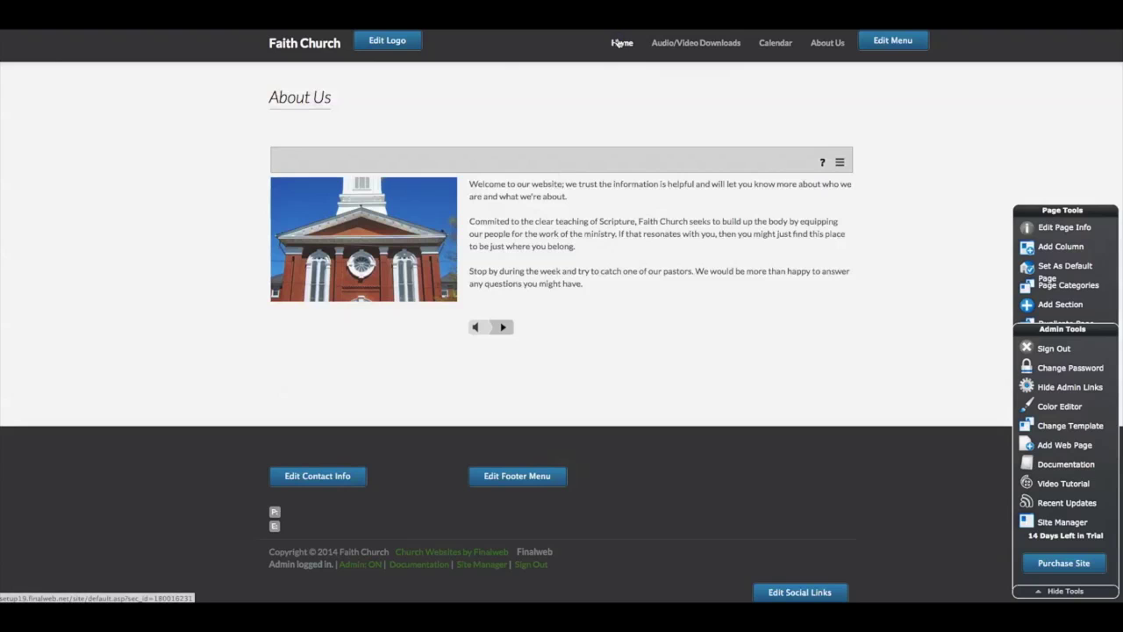
left_click(620, 42)
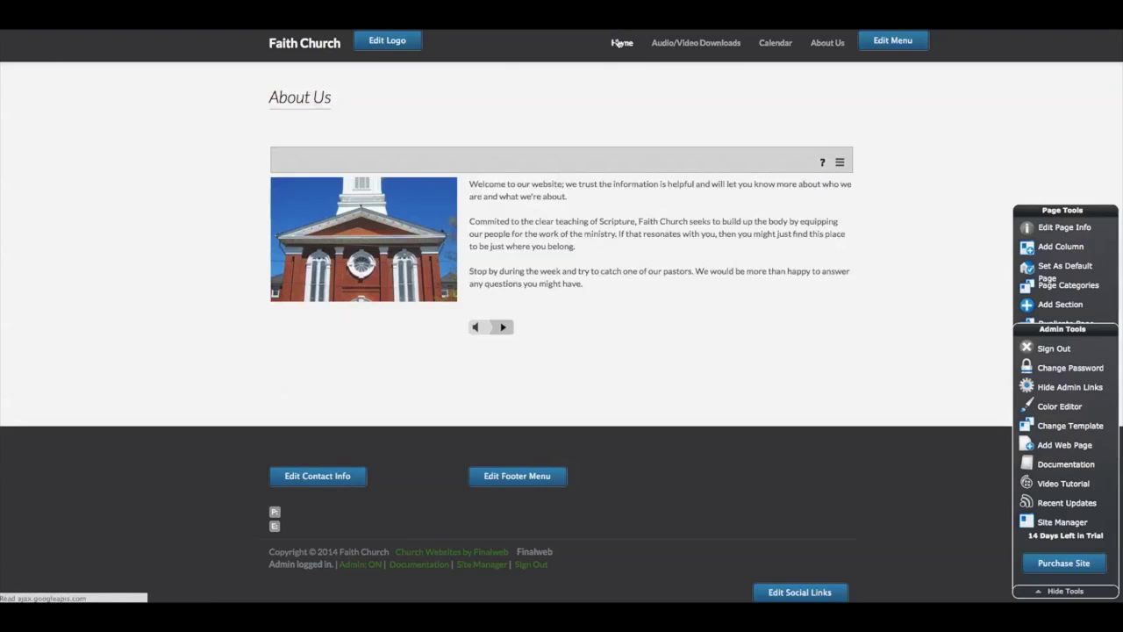